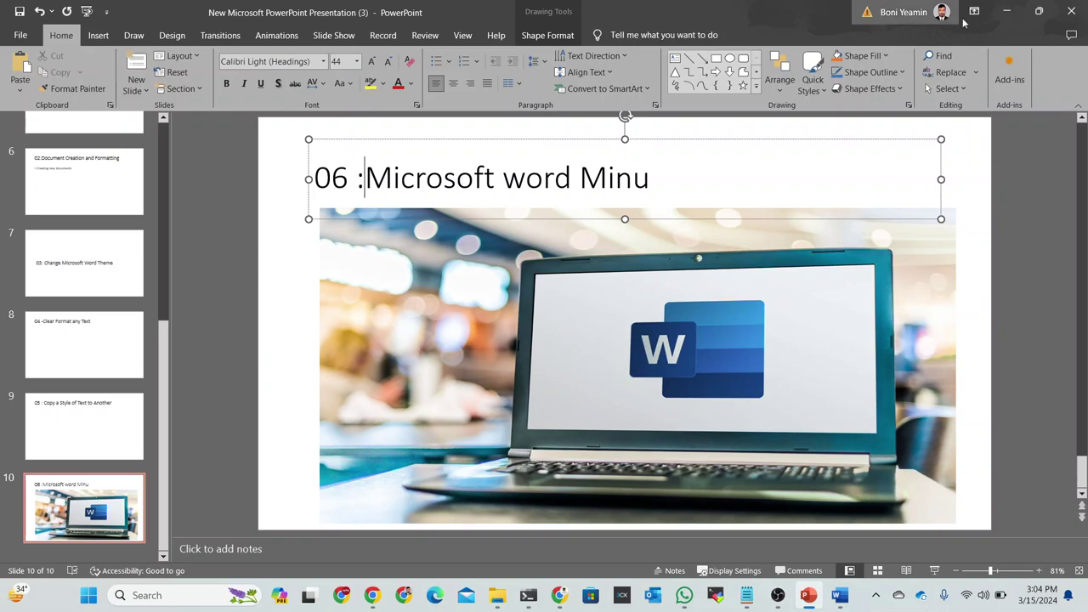
Title slide 10 '06 :Microsoft word Minu' and bring the Word document forward
{"action": "left_click", "coordinate": [838, 595]}
{"action": "left_click", "coordinate": [398, 366]}
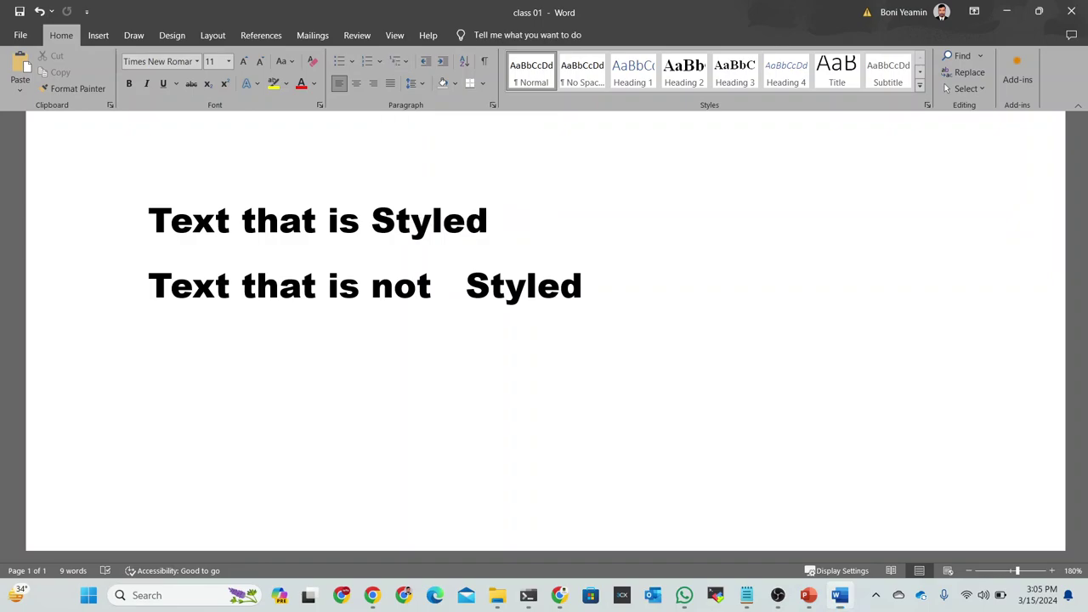
Delete the 'Text that is Styled' and 'Text that is not Styled' lines from class 01
{"action": "left_click", "coordinate": [746, 595]}
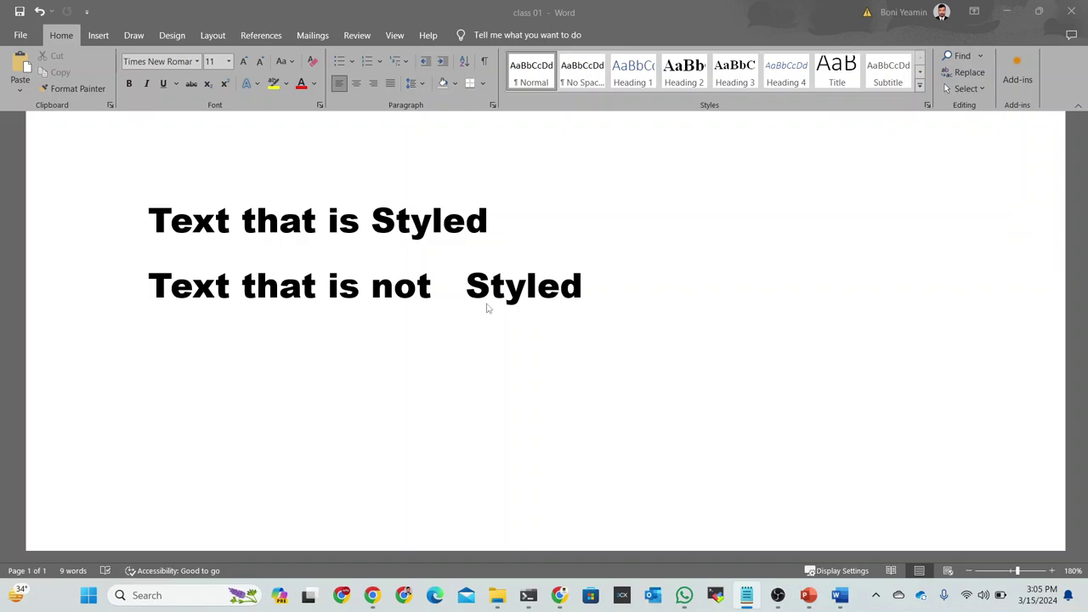
{"action": "mouse_move", "coordinate": [565, 316]}
{"action": "left_mouse_down"}
{"action": "mouse_move", "coordinate": [236, 212]}
{"action": "mouse_move", "coordinate": [161, 210]}
{"action": "left_mouse_up"}
{"action": "key", "text": "Delete"}
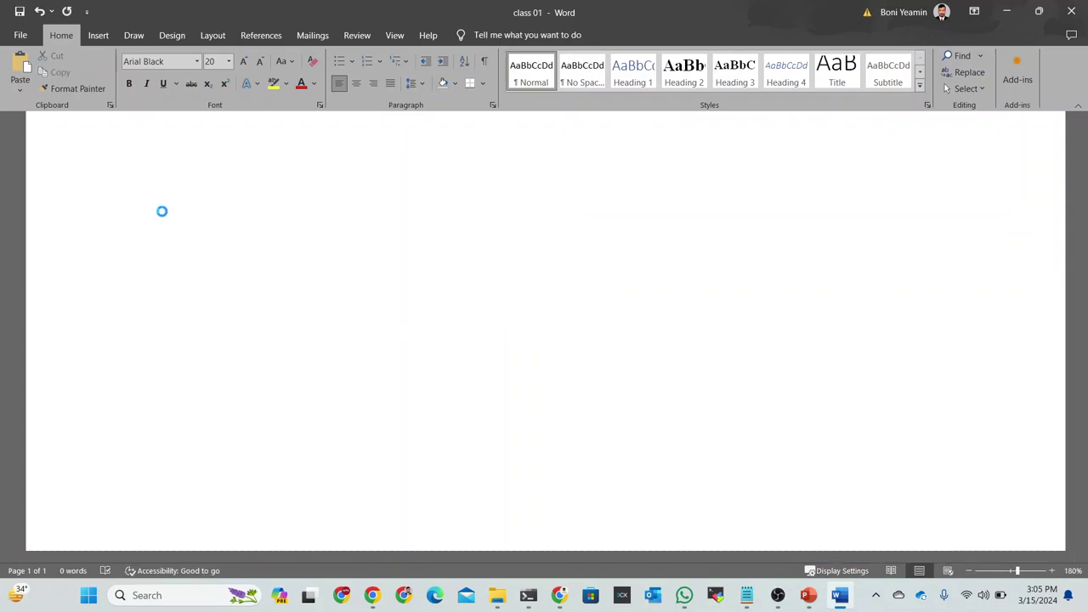
Paste the copied Bangladesh article into the blank class 01 document
{"action": "key", "text": "ctrl+v"}
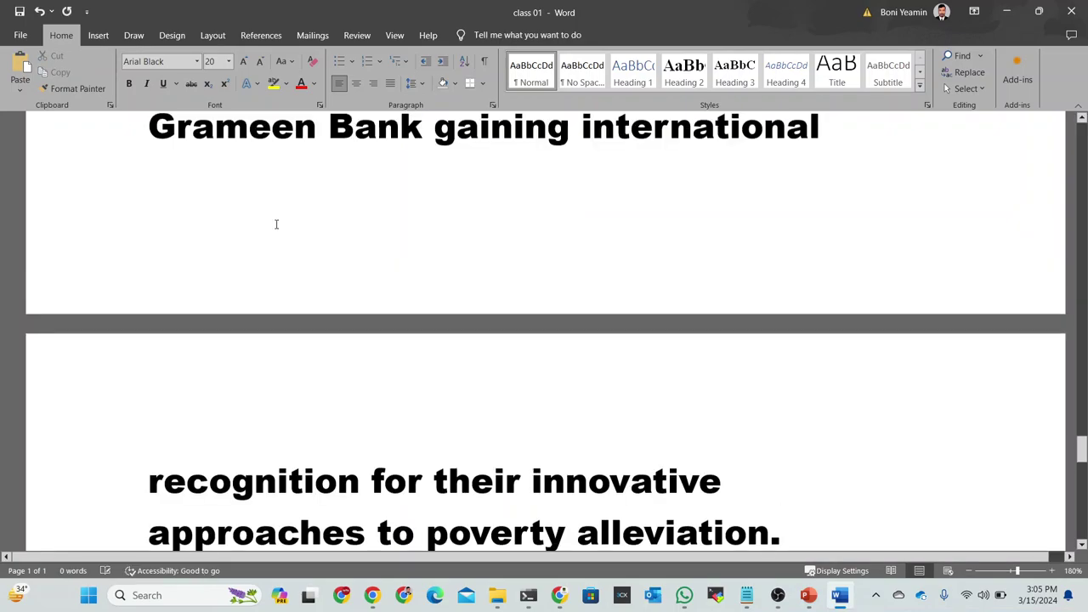
{"action": "scroll", "coordinate": [680, 271], "scroll_direction": "up", "scroll_amount": 10}
{"action": "scroll", "coordinate": [680, 272], "scroll_direction": "up", "scroll_amount": 2}
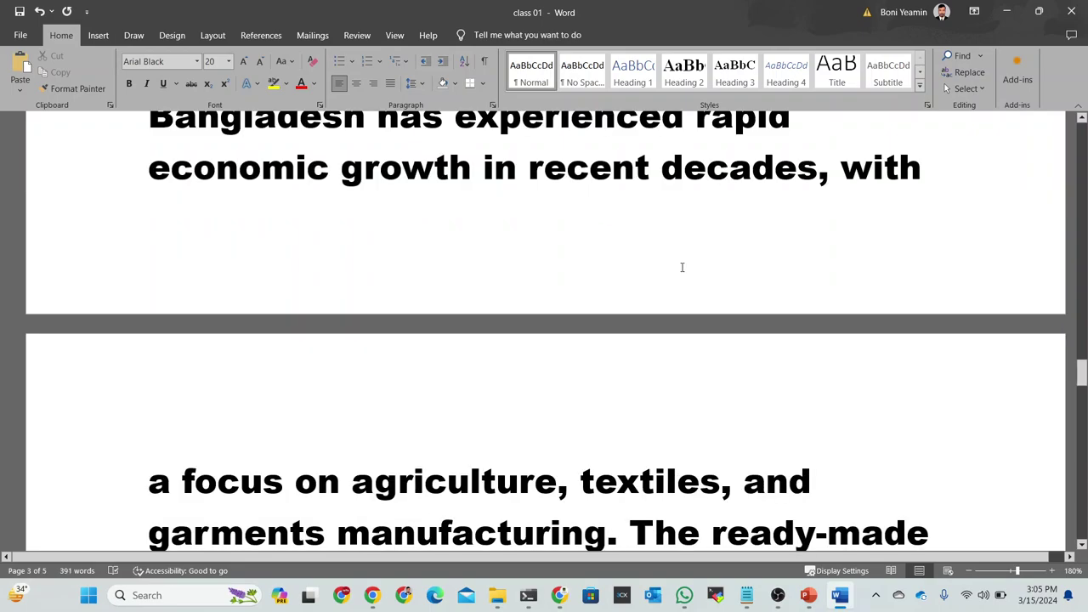
Reformat the whole article in Times New Roman at size 11
{"action": "key", "text": "ctrl+a"}
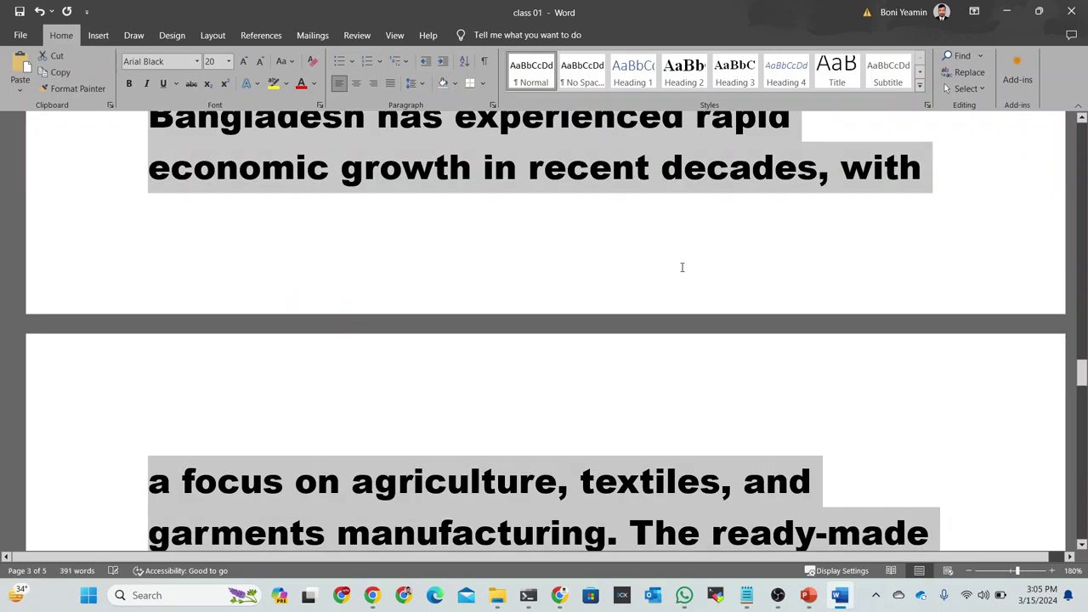
{"action": "scroll", "coordinate": [791, 349], "scroll_direction": "up", "scroll_amount": 3}
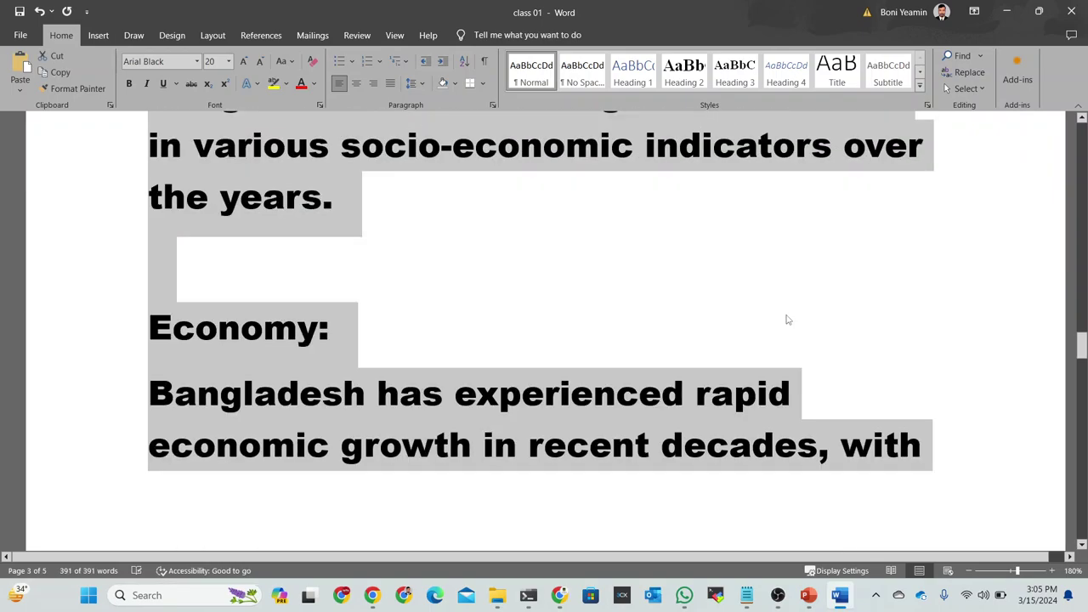
{"action": "scroll", "coordinate": [786, 320], "scroll_direction": "up", "scroll_amount": 5}
{"action": "left_click", "coordinate": [182, 65]}
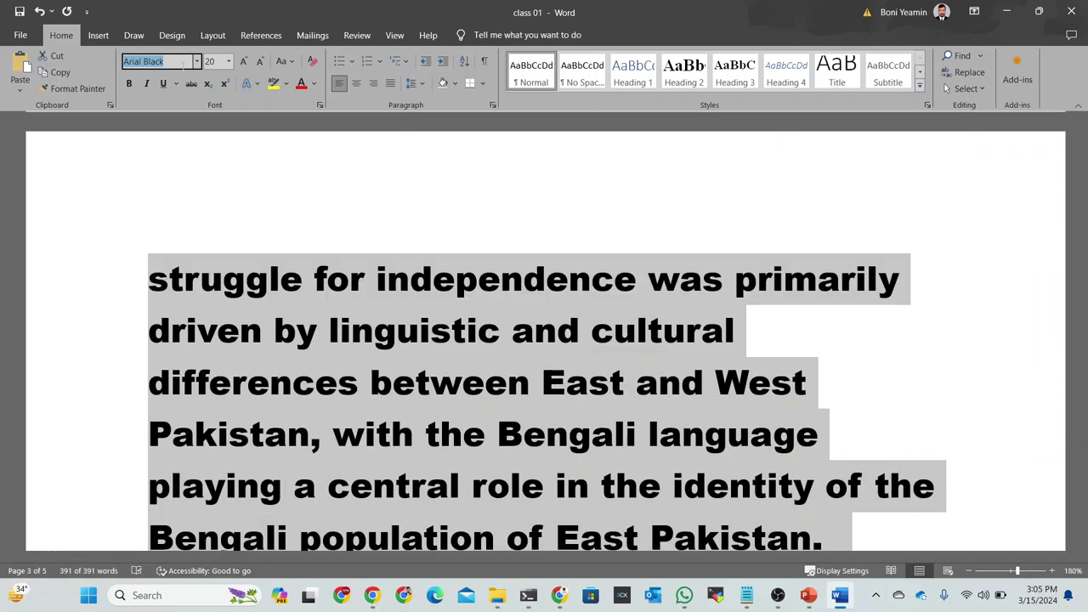
{"action": "type", "text": "Times New RomanTom"}
{"action": "type", "text": "e"}
{"action": "key", "text": "BackSpace"}
{"action": "key", "text": "BackSpace"}
{"action": "key", "text": "BackSpace"}
{"action": "type", "text": "i"}
{"action": "key", "text": "Return"}
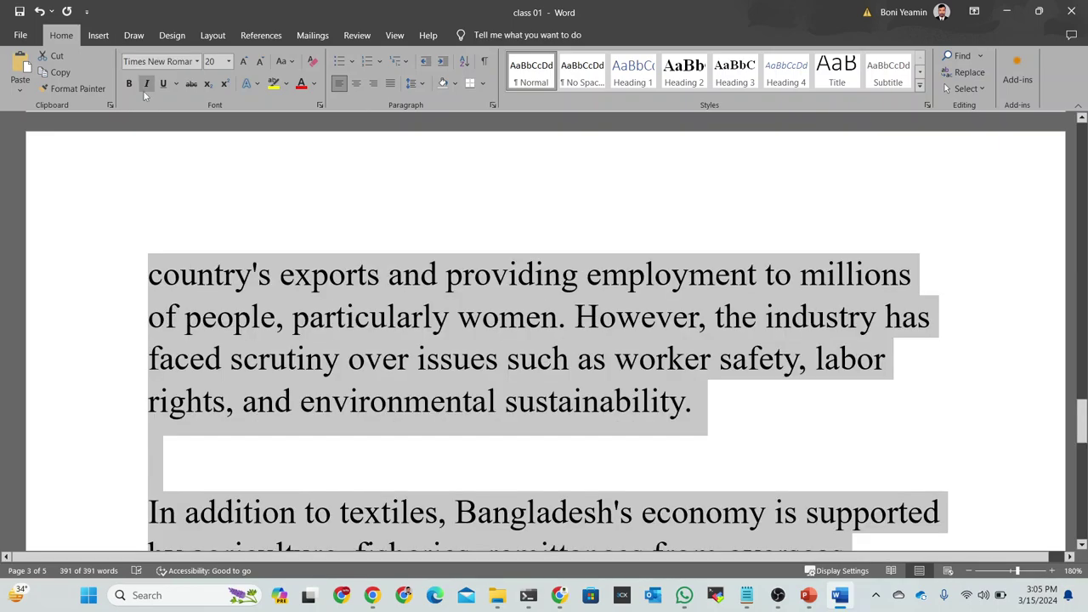
{"action": "left_click", "coordinate": [217, 61]}
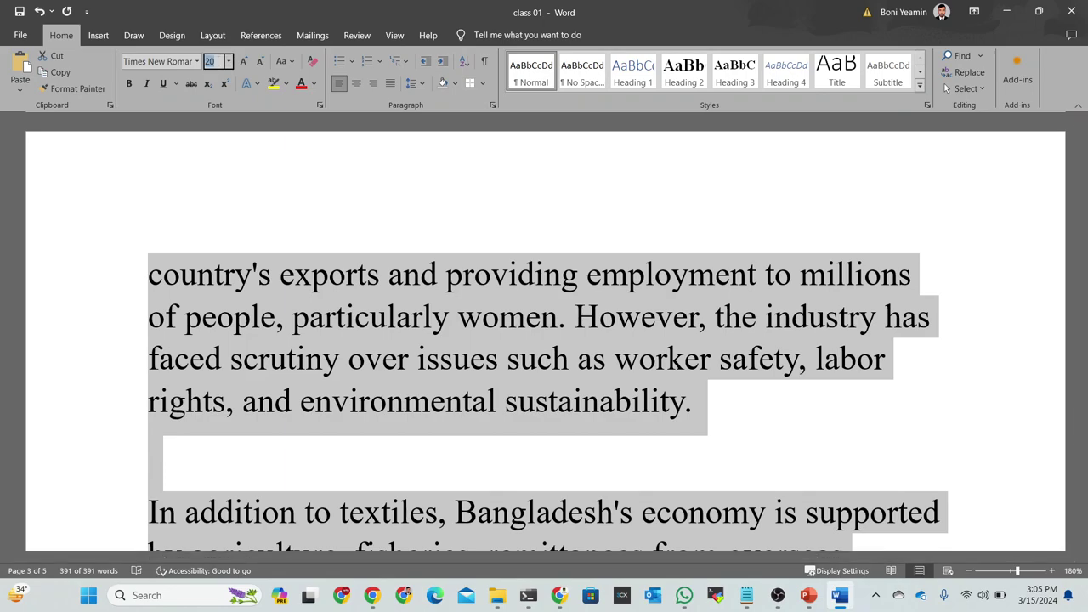
{"action": "type", "text": "11"}
{"action": "key", "text": "Return"}
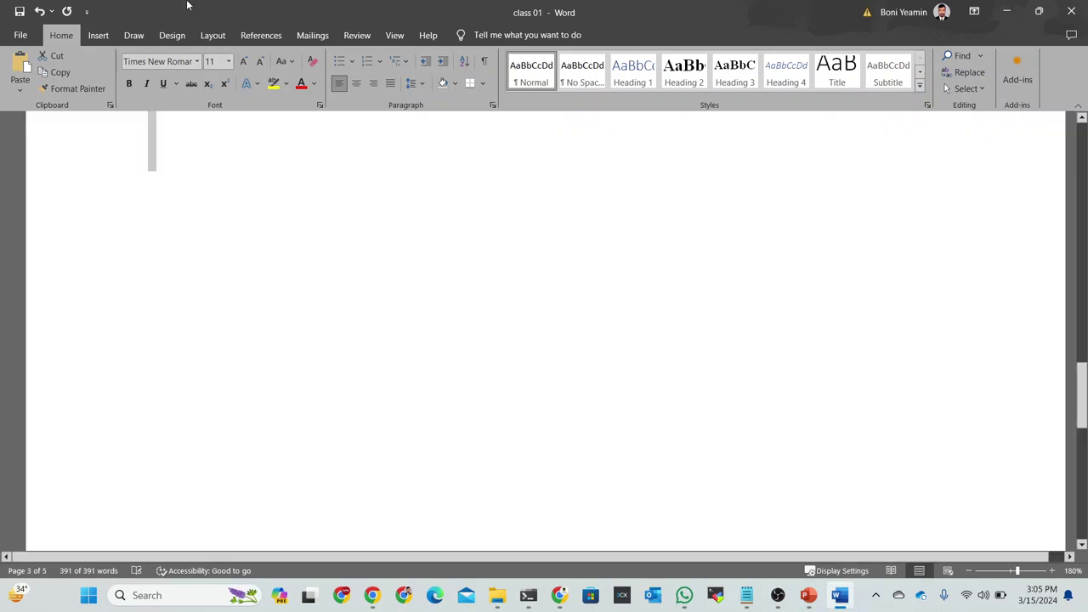
{"action": "scroll", "coordinate": [429, 432], "scroll_direction": "up", "scroll_amount": 10}
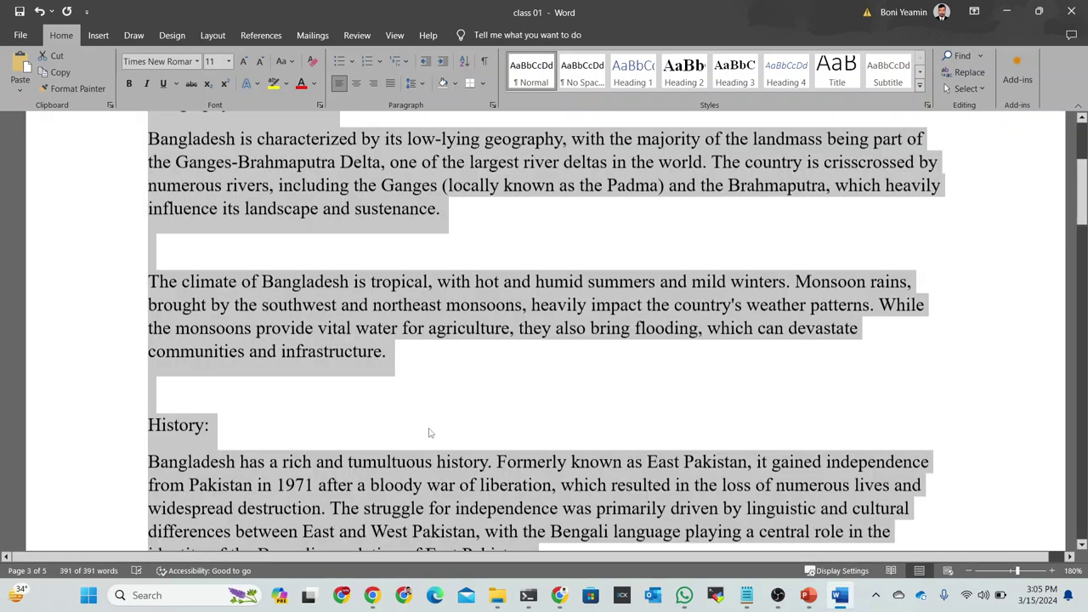
{"action": "scroll", "coordinate": [430, 433], "scroll_direction": "up", "scroll_amount": 4}
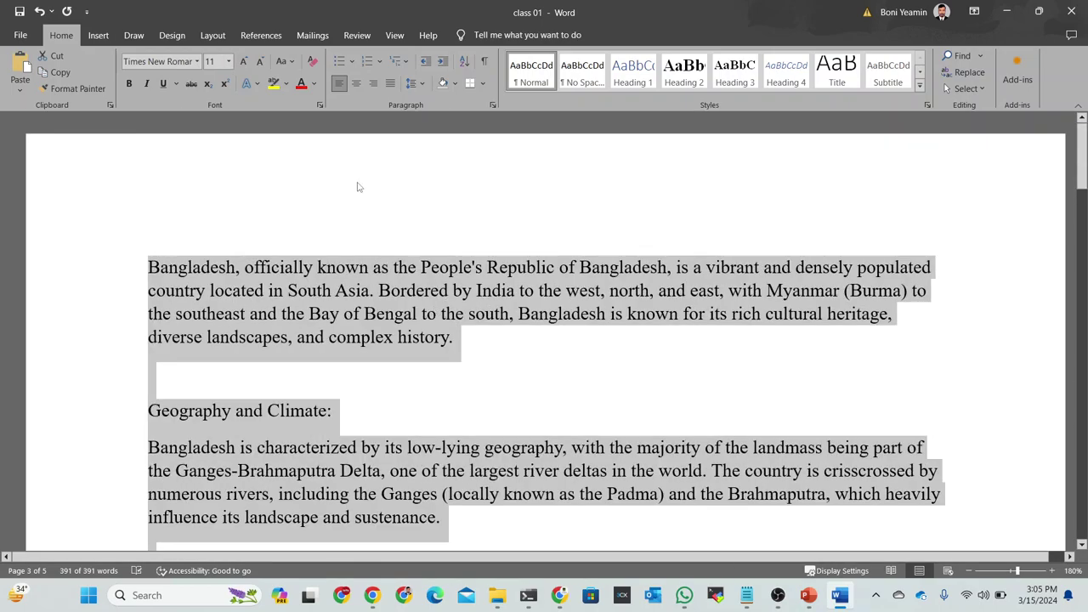
{"action": "left_click", "coordinate": [453, 380]}
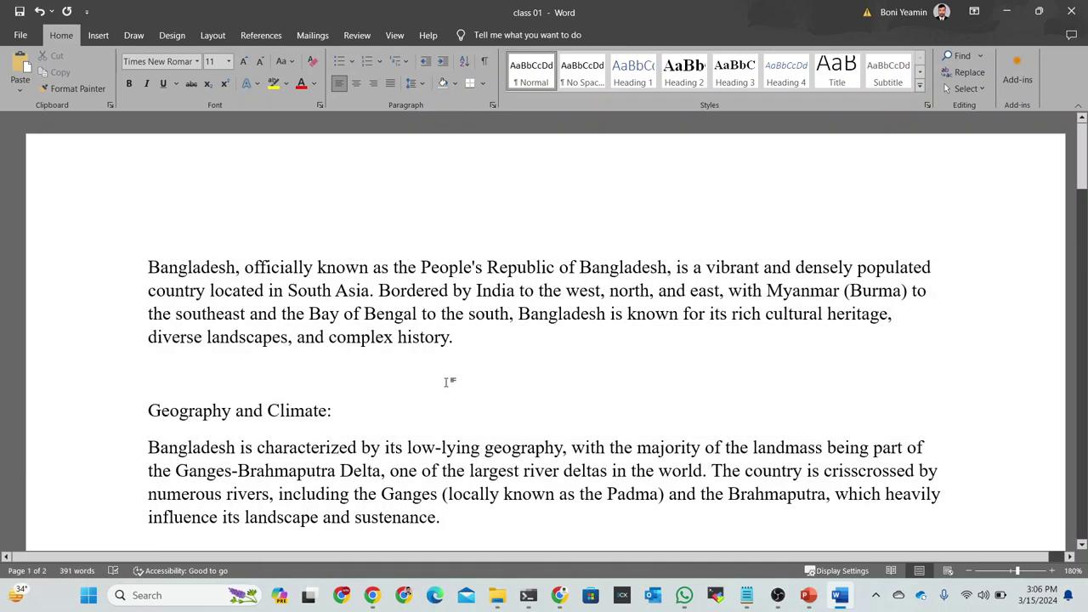
Browse the File > New template gallery to find the Metro report template
{"action": "left_click", "coordinate": [17, 35]}
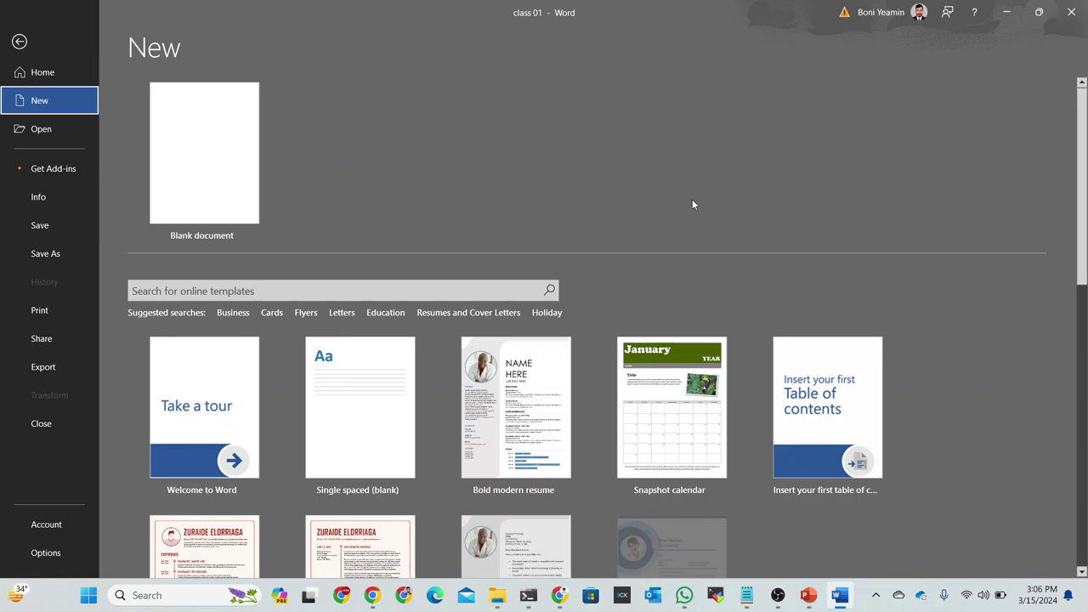
{"action": "scroll", "coordinate": [451, 397], "scroll_direction": "down", "scroll_amount": 10}
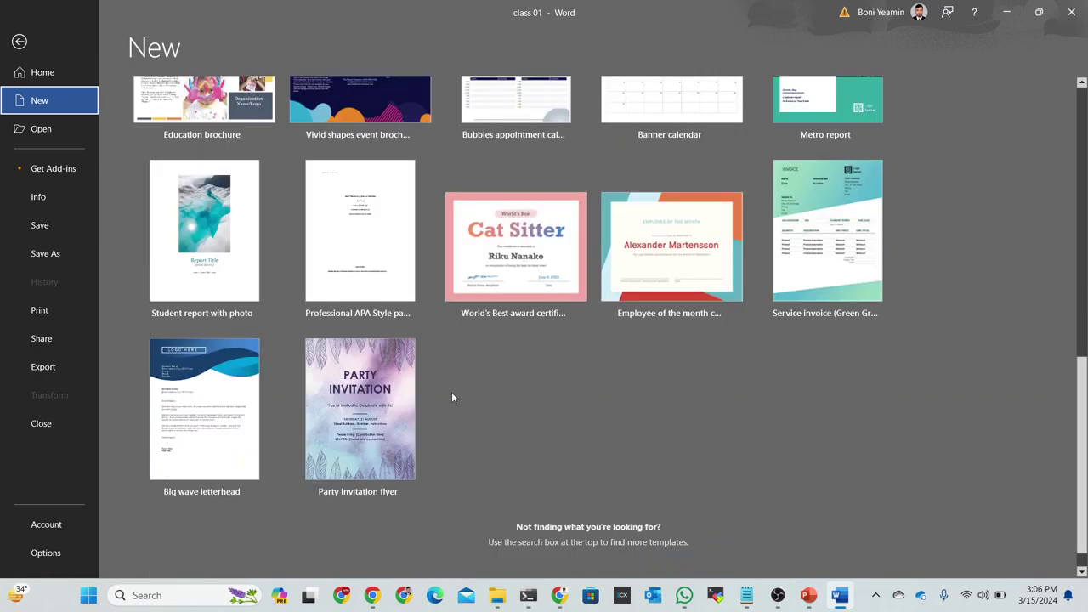
{"action": "scroll", "coordinate": [452, 396], "scroll_direction": "up", "scroll_amount": 10}
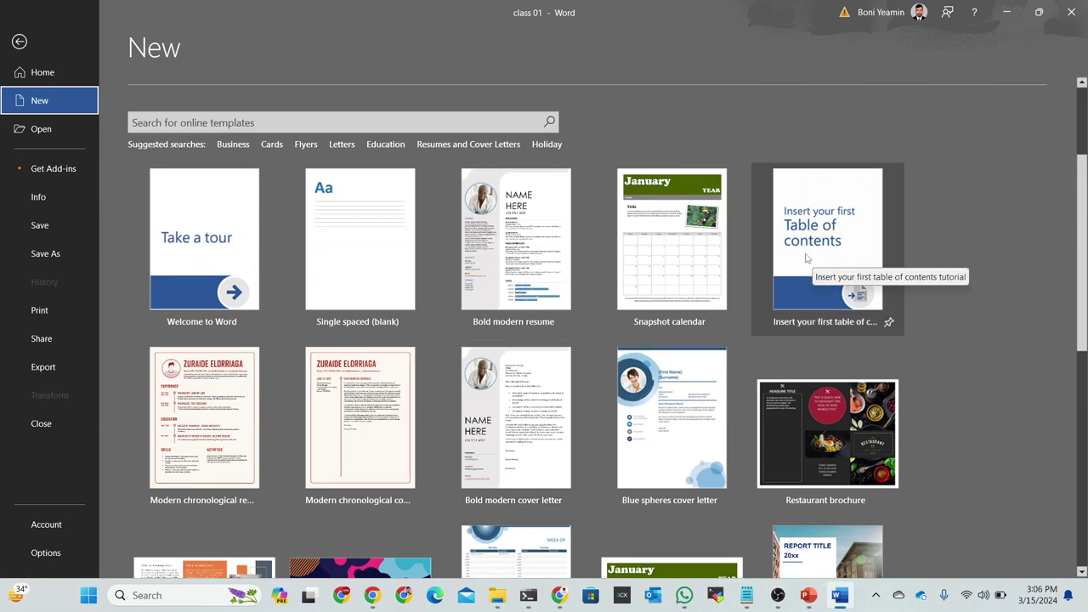
{"action": "scroll", "coordinate": [662, 329], "scroll_direction": "down", "scroll_amount": 3}
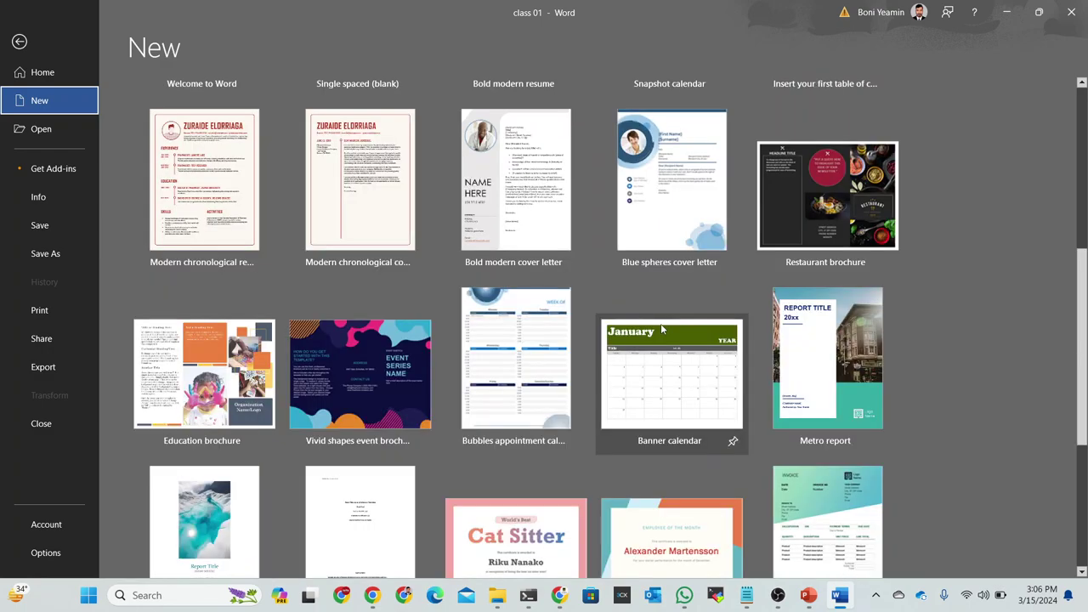
{"action": "scroll", "coordinate": [839, 261], "scroll_direction": "down", "scroll_amount": 1}
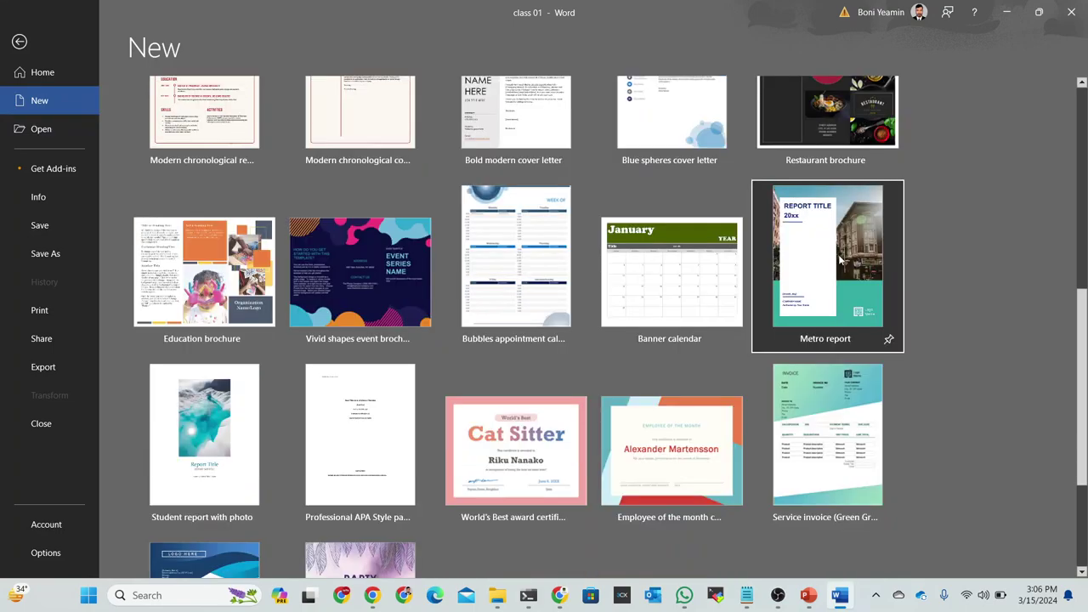
Create Document2 from the Metro report template and open its page footer for editing
{"action": "left_click", "coordinate": [839, 261]}
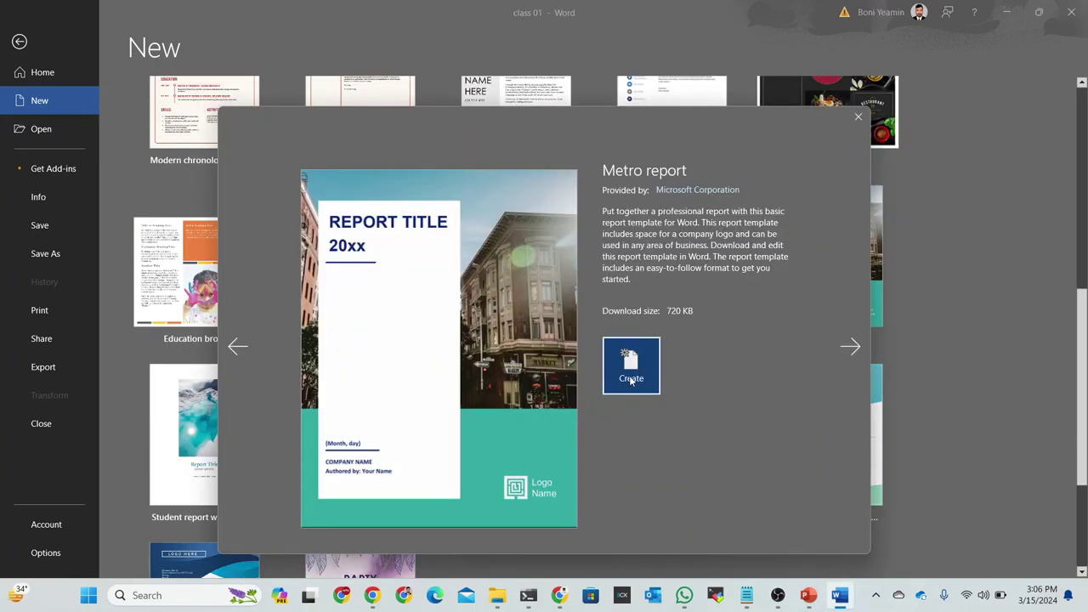
{"action": "left_click", "coordinate": [630, 371]}
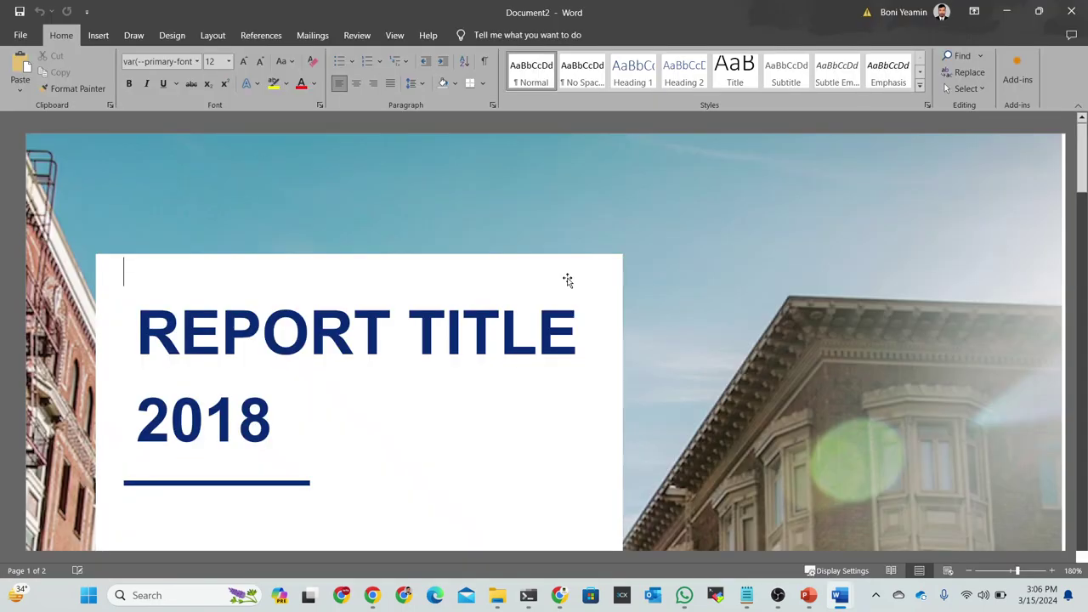
{"action": "scroll", "coordinate": [464, 339], "scroll_direction": "down", "scroll_amount": 10}
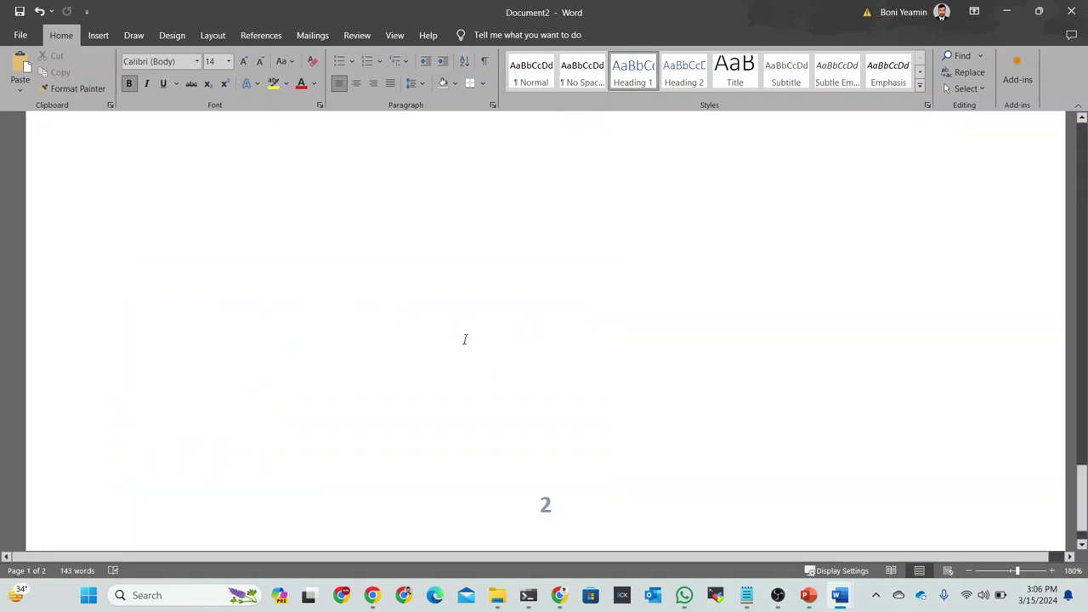
{"action": "scroll", "coordinate": [572, 453], "scroll_direction": "down", "scroll_amount": 2}
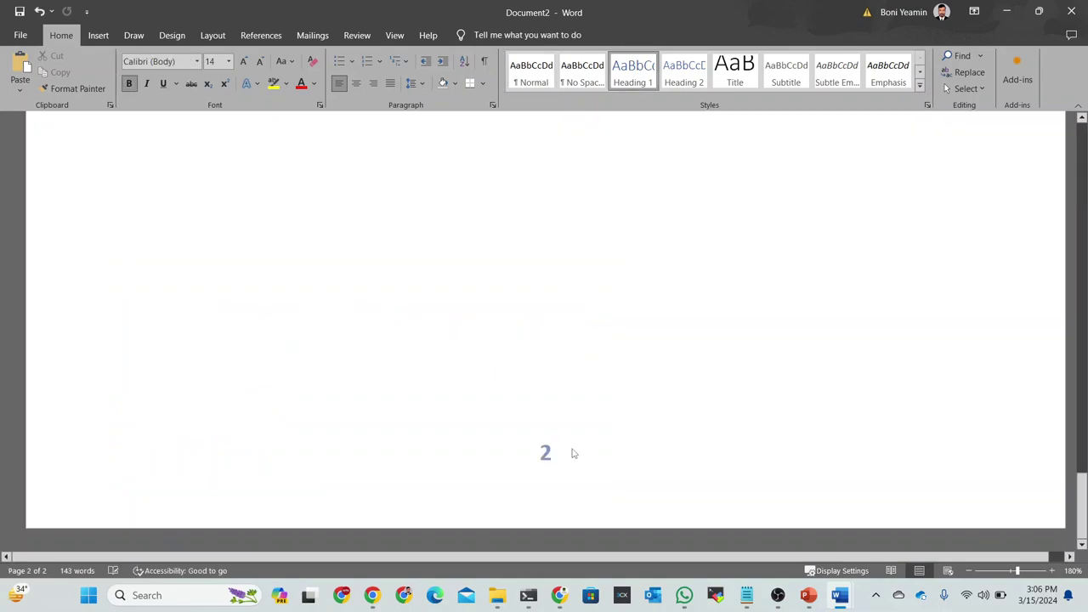
{"action": "double_click", "coordinate": [572, 453]}
{"action": "scroll", "coordinate": [544, 340], "scroll_direction": "up", "scroll_amount": 5}
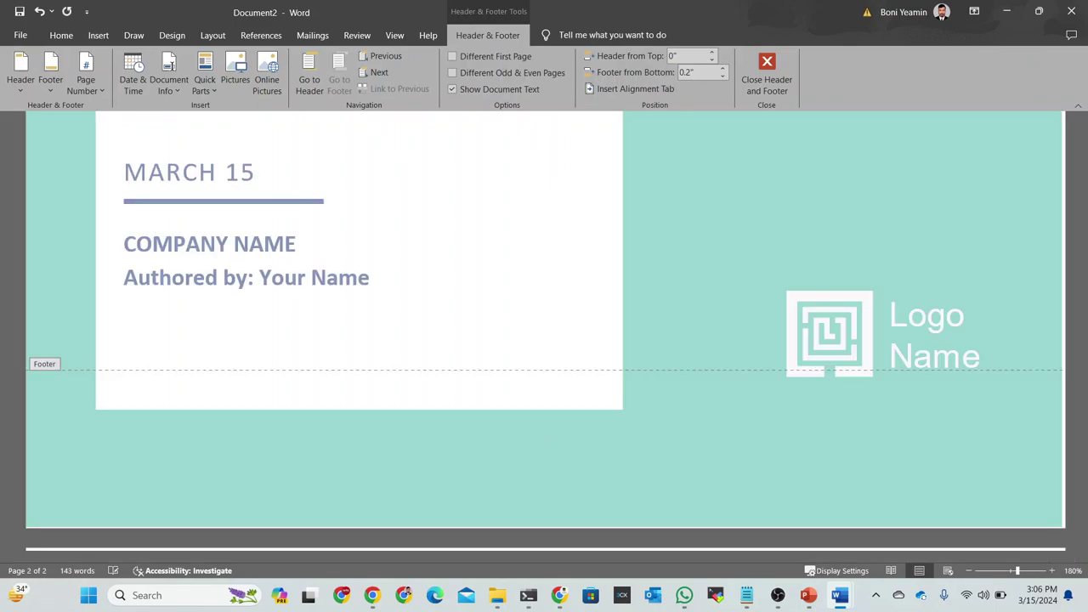
Exit the footer back to the REPORT TITLE 2018 cover and undo the last edit
{"action": "scroll", "coordinate": [651, 265], "scroll_direction": "down", "scroll_amount": 5}
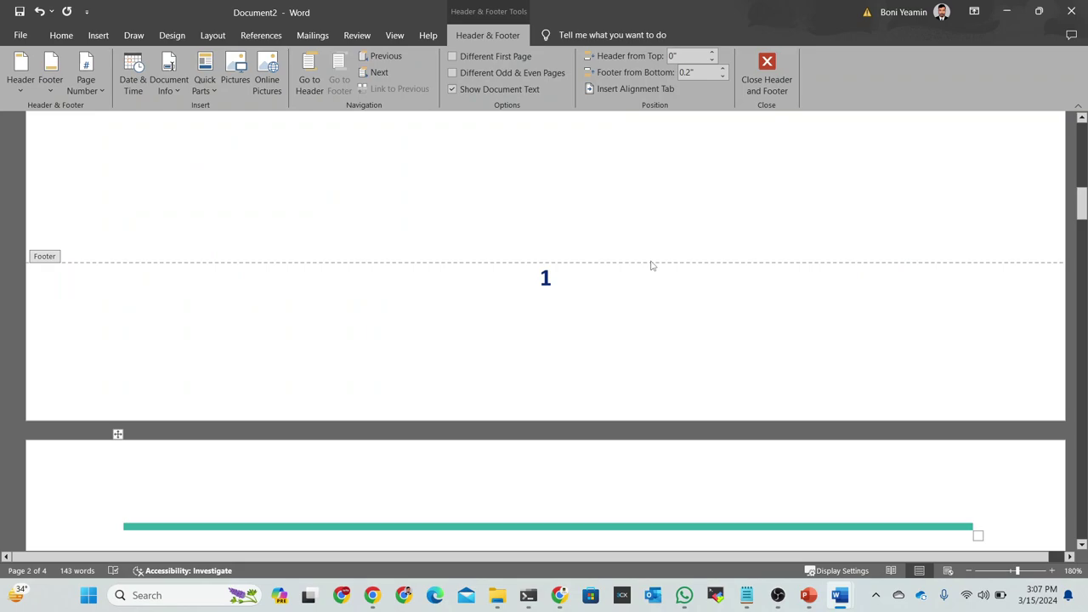
{"action": "scroll", "coordinate": [651, 266], "scroll_direction": "up", "scroll_amount": 10}
{"action": "double_click", "coordinate": [633, 419]}
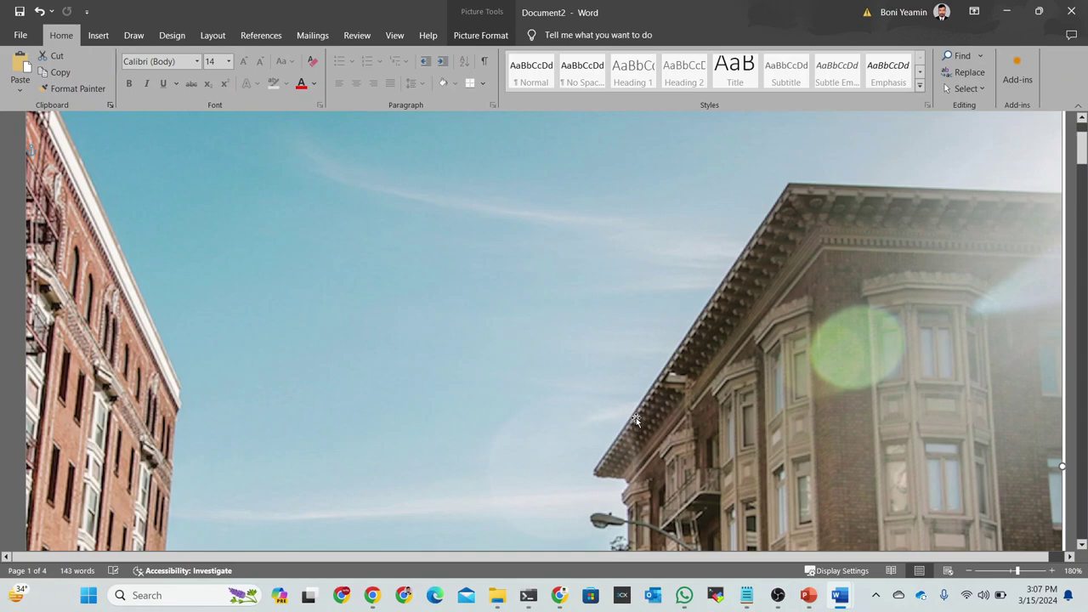
{"action": "scroll", "coordinate": [635, 419], "scroll_direction": "down", "scroll_amount": 5, "text": "ctrl"}
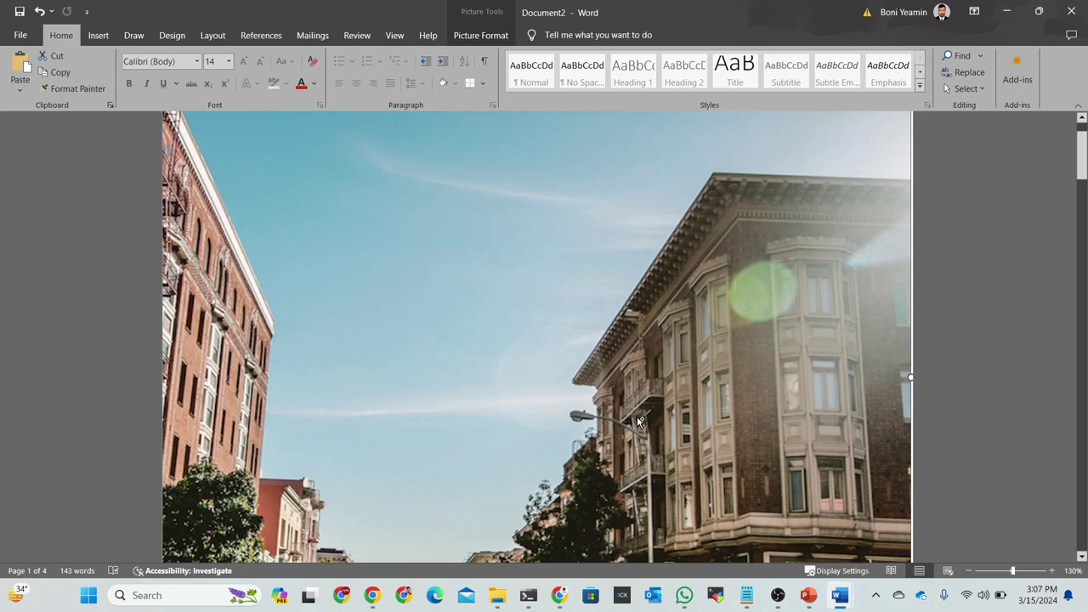
{"action": "scroll", "coordinate": [639, 421], "scroll_direction": "down", "scroll_amount": 1, "text": "ctrl"}
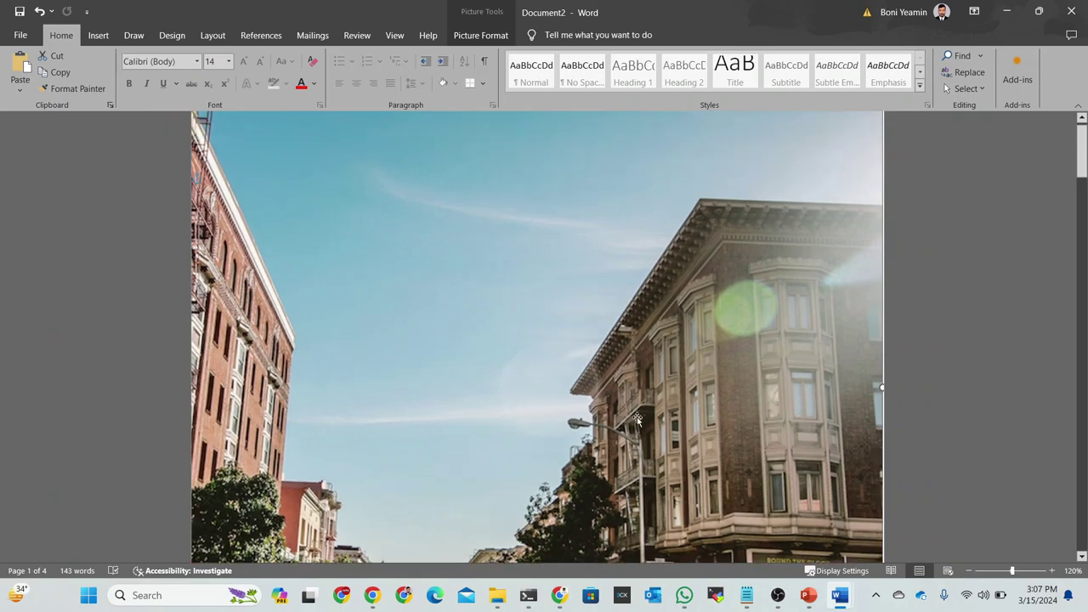
{"action": "scroll", "coordinate": [637, 418], "scroll_direction": "down", "scroll_amount": 10}
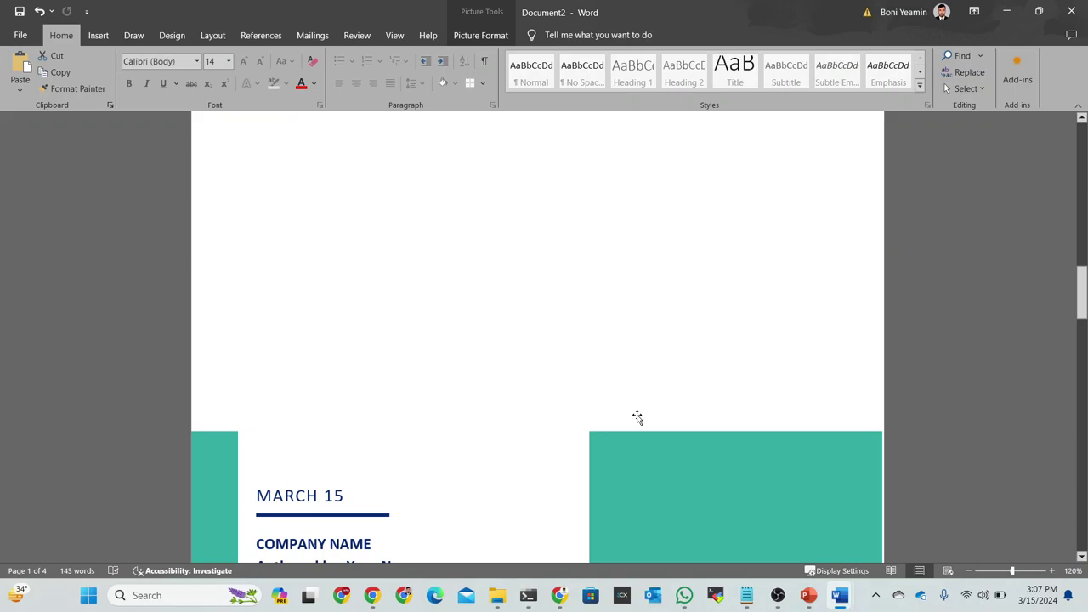
{"action": "key", "text": "ctrl+z"}
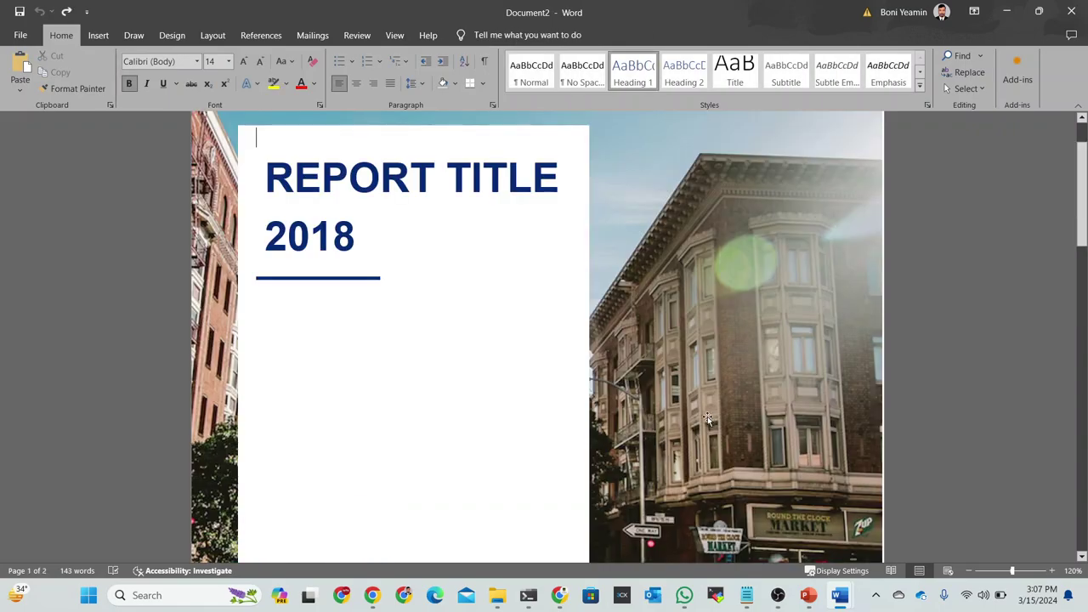
Type test letters 'hhh' on page 2's empty line, then paste the Bangladesh economy paragraphs over them
{"action": "key", "text": "ctrl+y"}
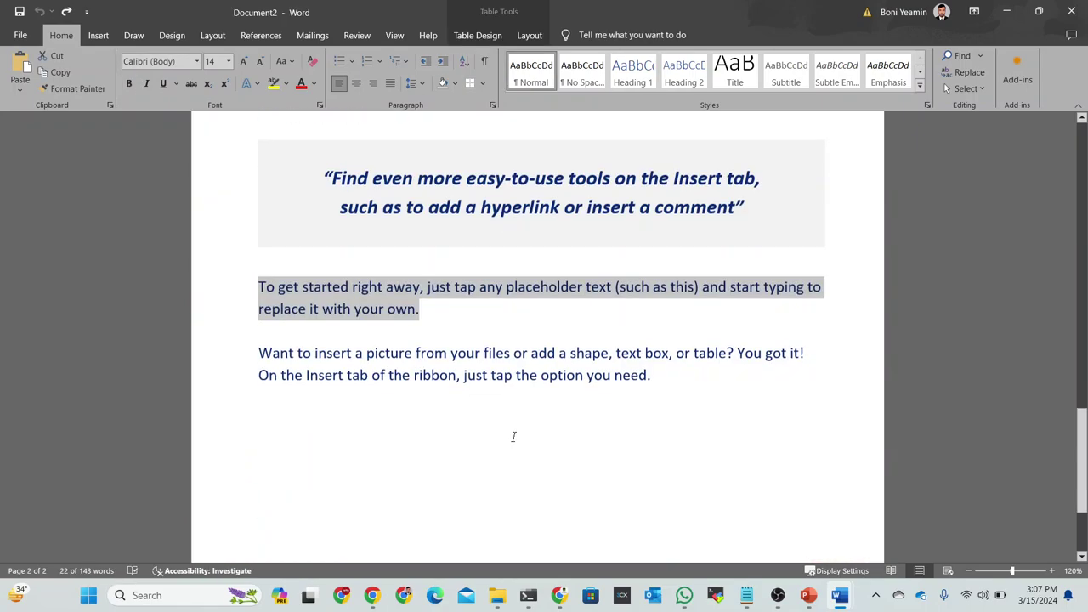
{"action": "triple_click", "coordinate": [656, 377]}
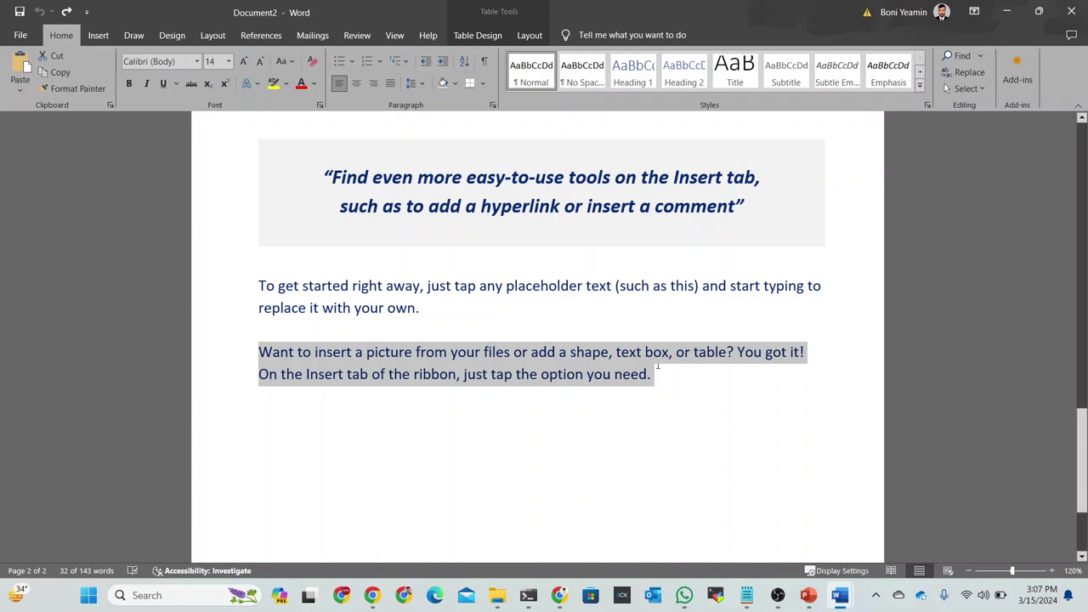
{"action": "left_click", "coordinate": [656, 365]}
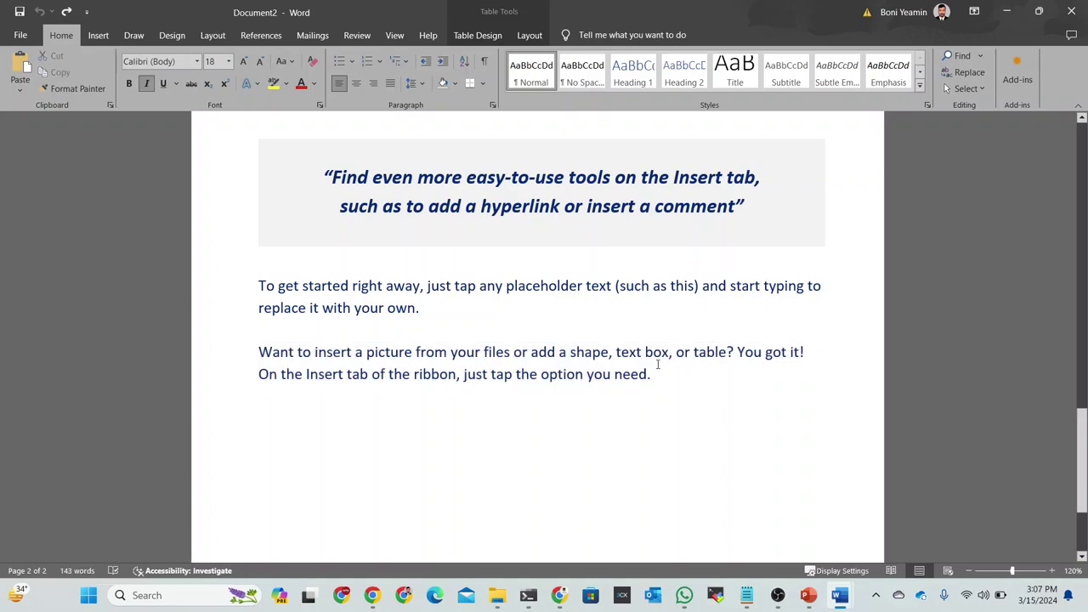
{"action": "type", "text": "hh"}
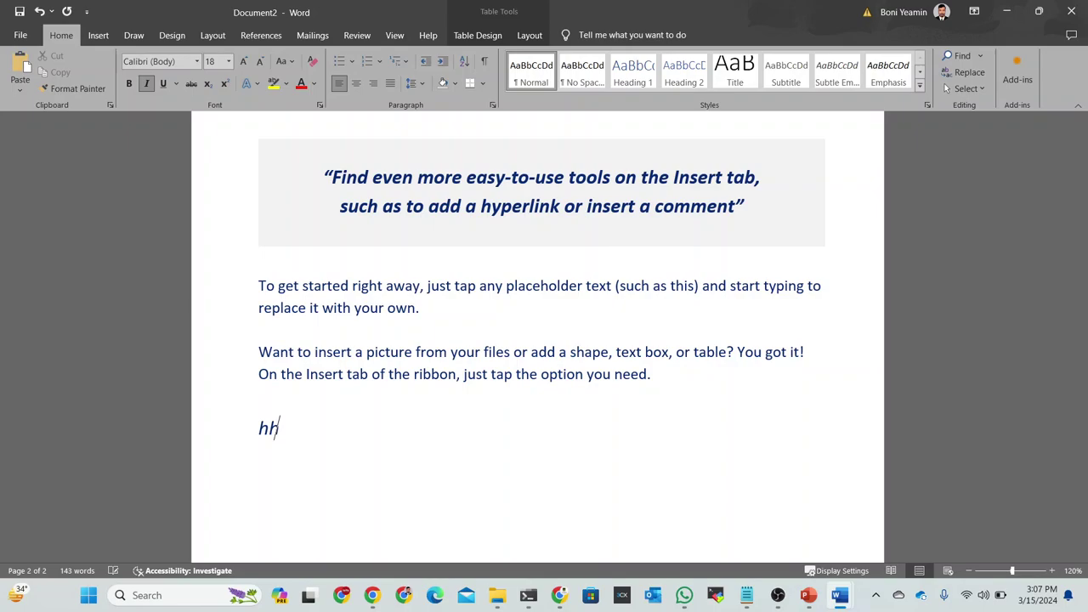
{"action": "type", "text": "h"}
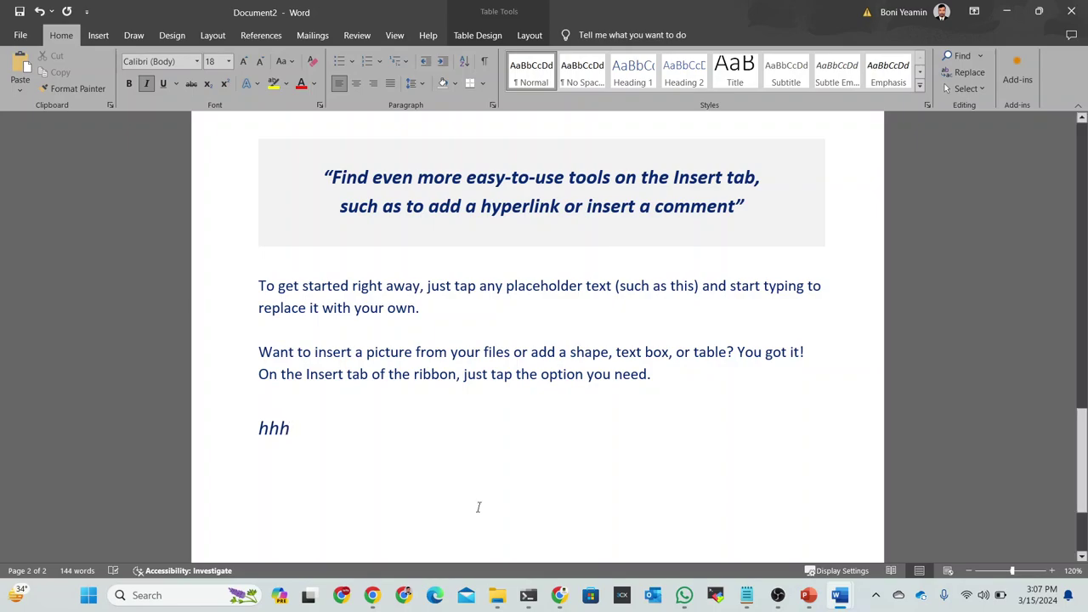
{"action": "key", "text": "shift+Home"}
{"action": "key", "text": "ctrl+i"}
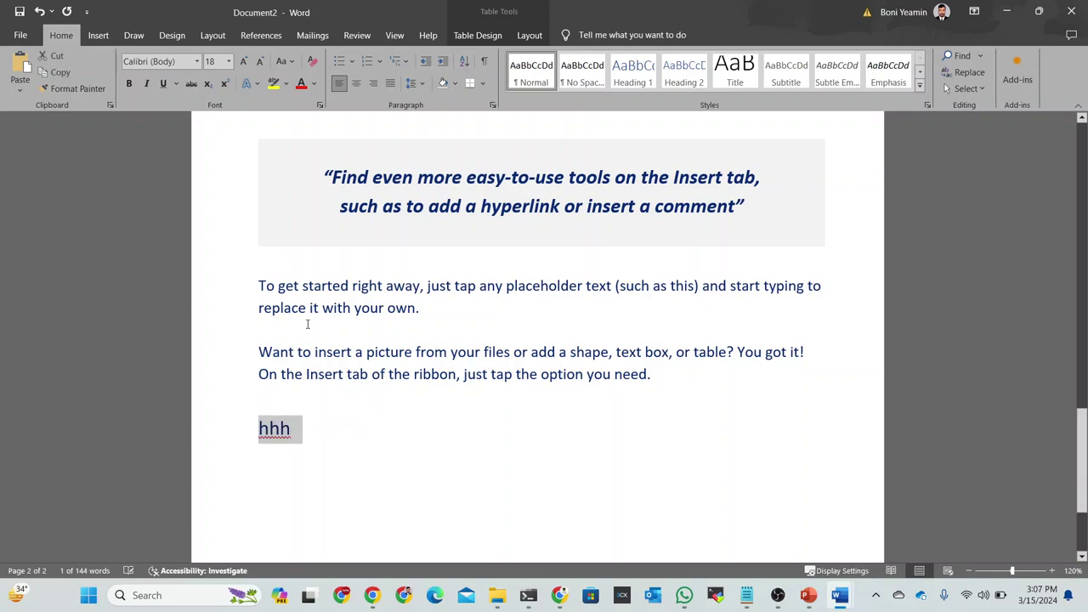
{"action": "key", "text": "ctrl+v"}
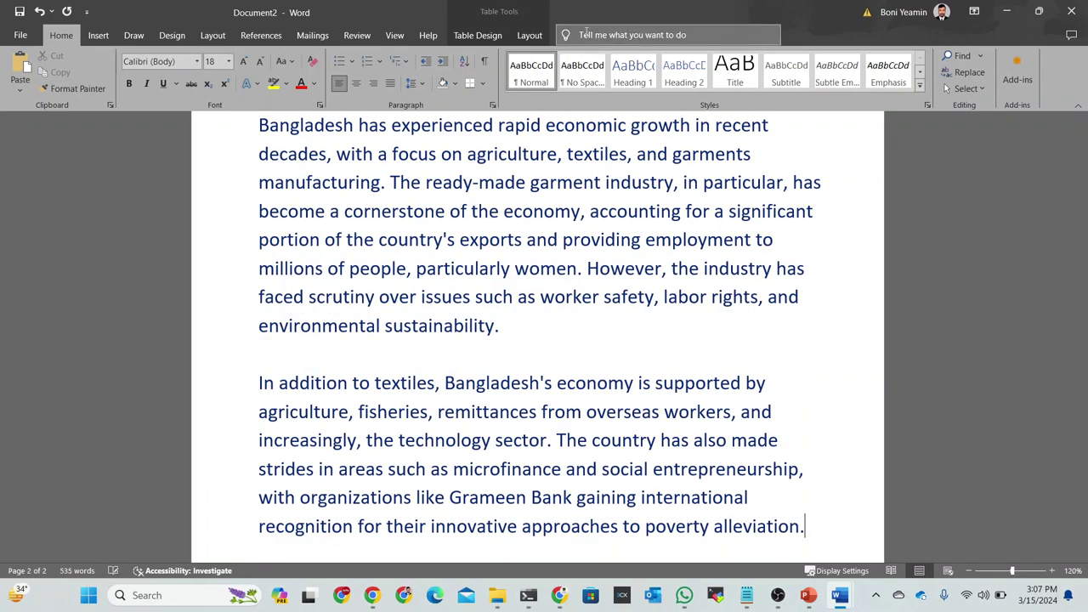
Undo the Bangladesh paste and delete the 'hhh' test letters
{"action": "scroll", "coordinate": [624, 360], "scroll_direction": "up", "scroll_amount": 5}
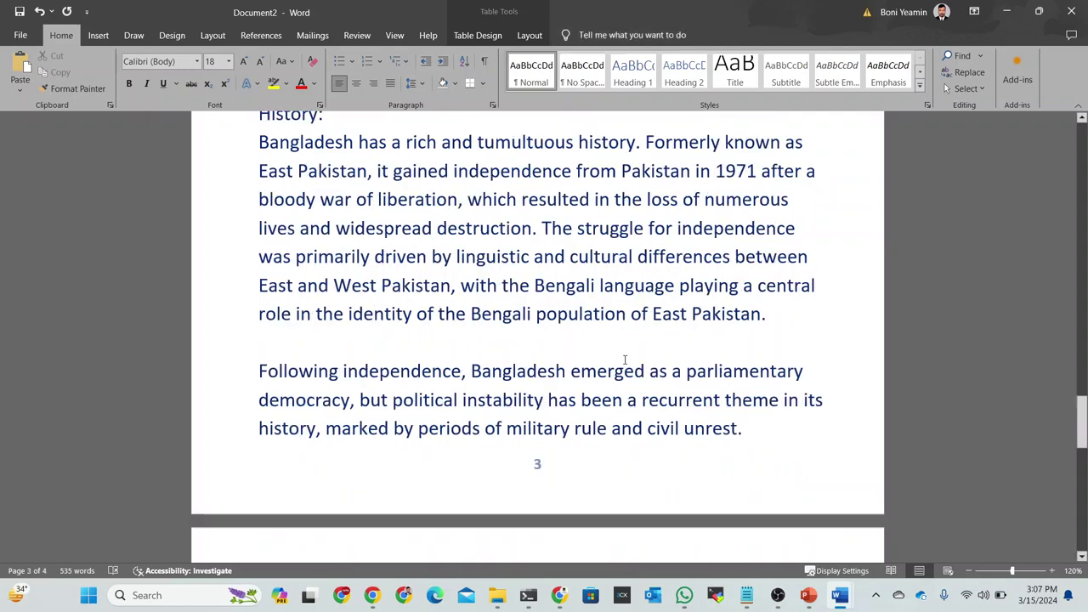
{"action": "key", "text": "ctrl+z"}
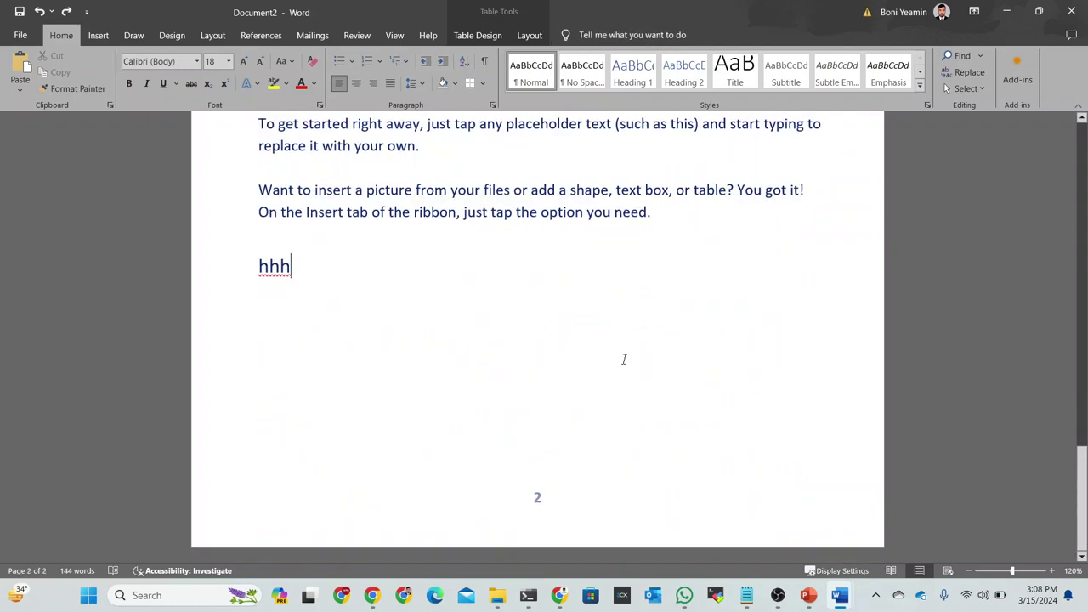
{"action": "key", "text": "BackSpace"}
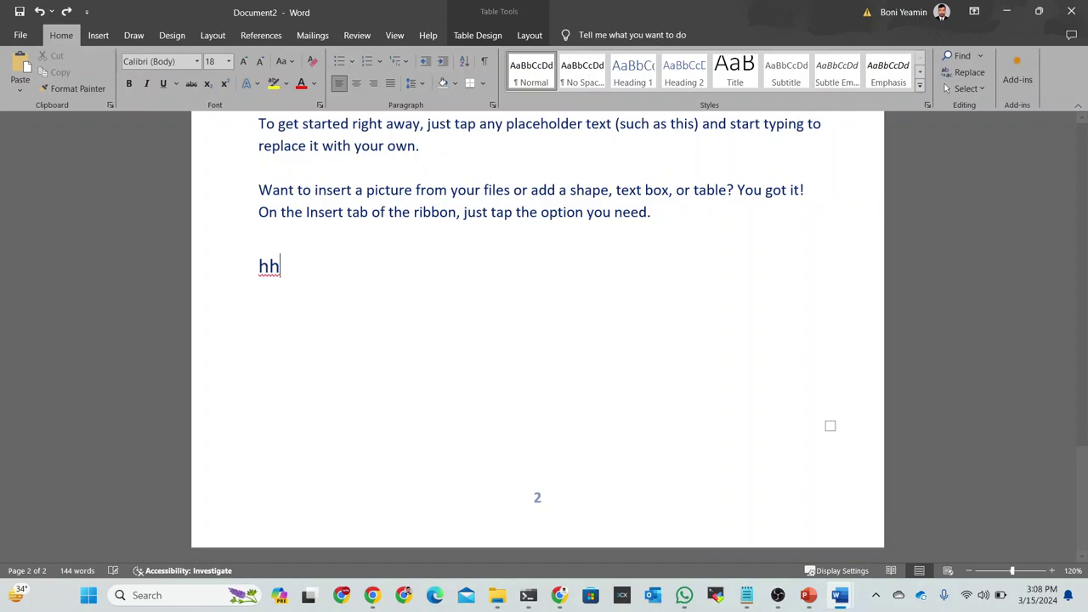
{"action": "key", "text": "BackSpace"}
{"action": "key", "text": "BackSpace"}
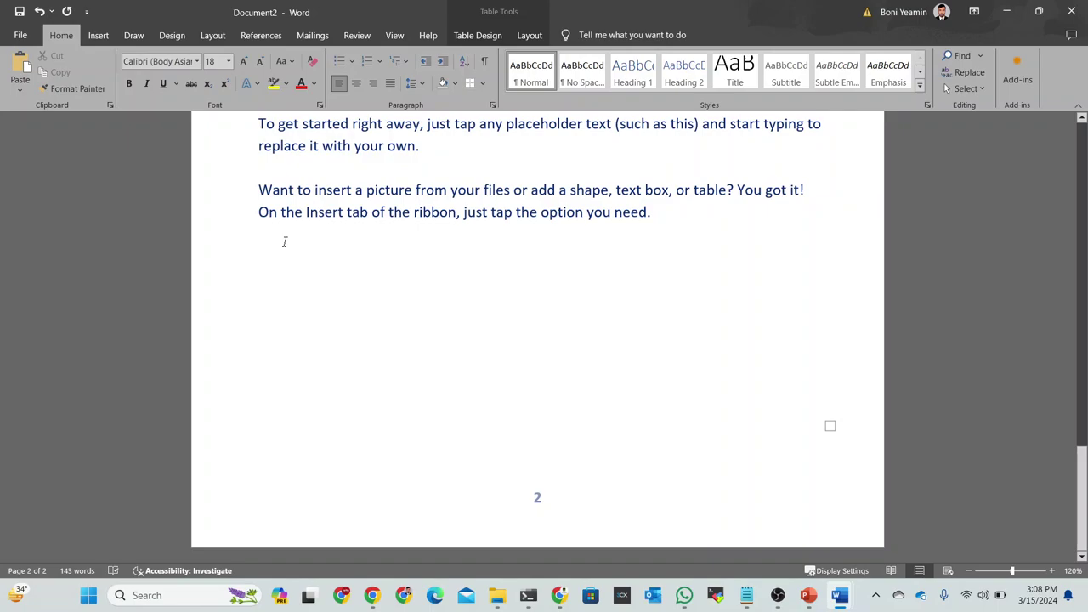
Try an italic, bold 'h' on page 2, then delete it again
{"action": "key", "text": "ctrl+i"}
{"action": "type", "text": "h"}
{"action": "key", "text": "ctrl+b"}
{"action": "triple_click", "coordinate": [616, 215]}
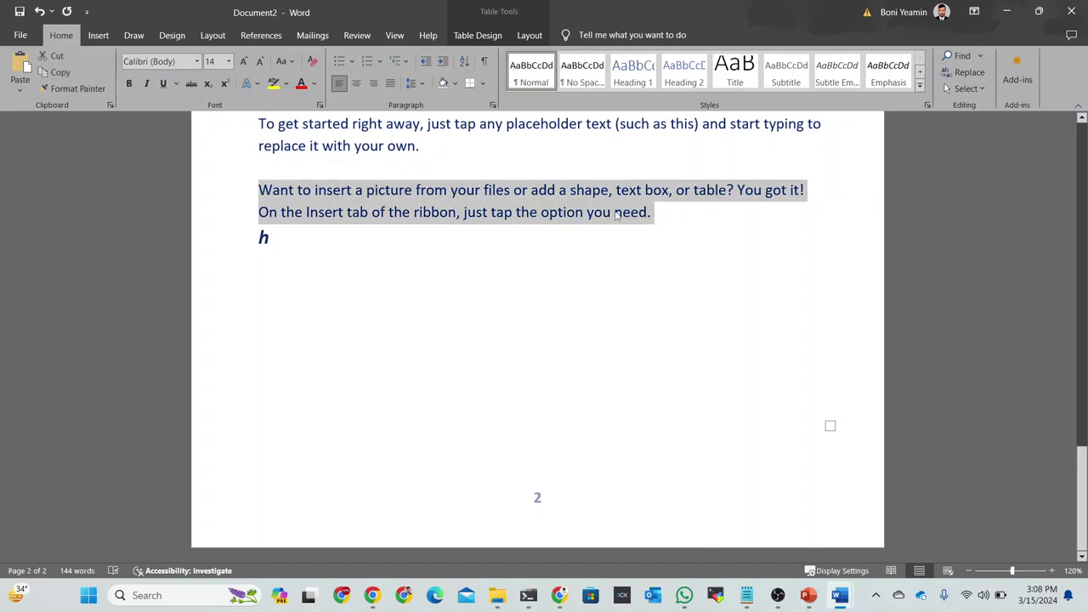
{"action": "left_click", "coordinate": [476, 271]}
{"action": "key", "text": "BackSpace"}
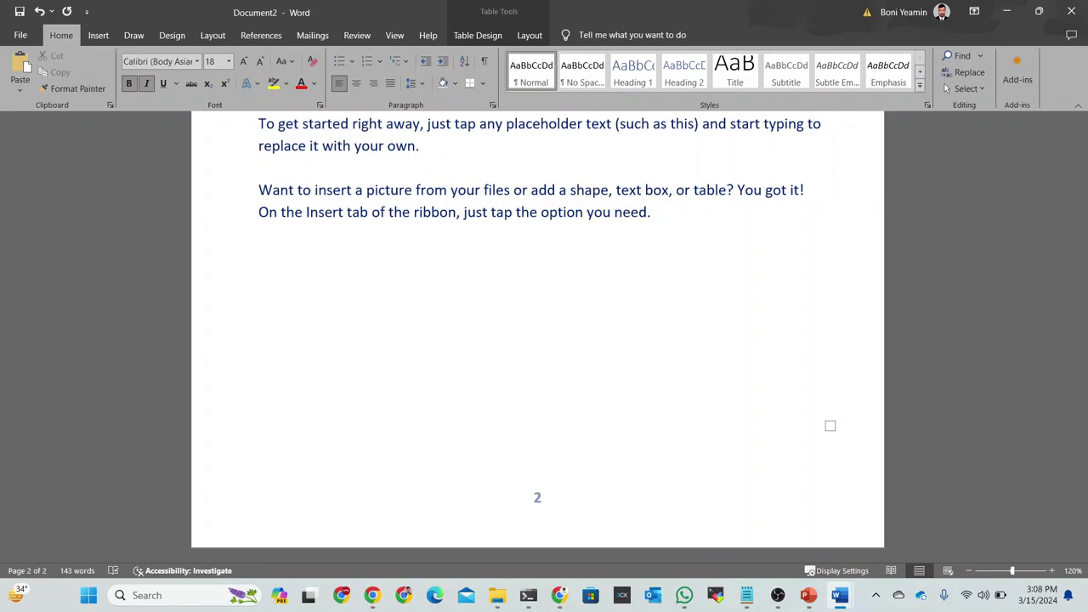
Open a shared document from the File > Open Recent list, bringing up Microsoft sign-in
{"action": "key", "text": "alt+f"}
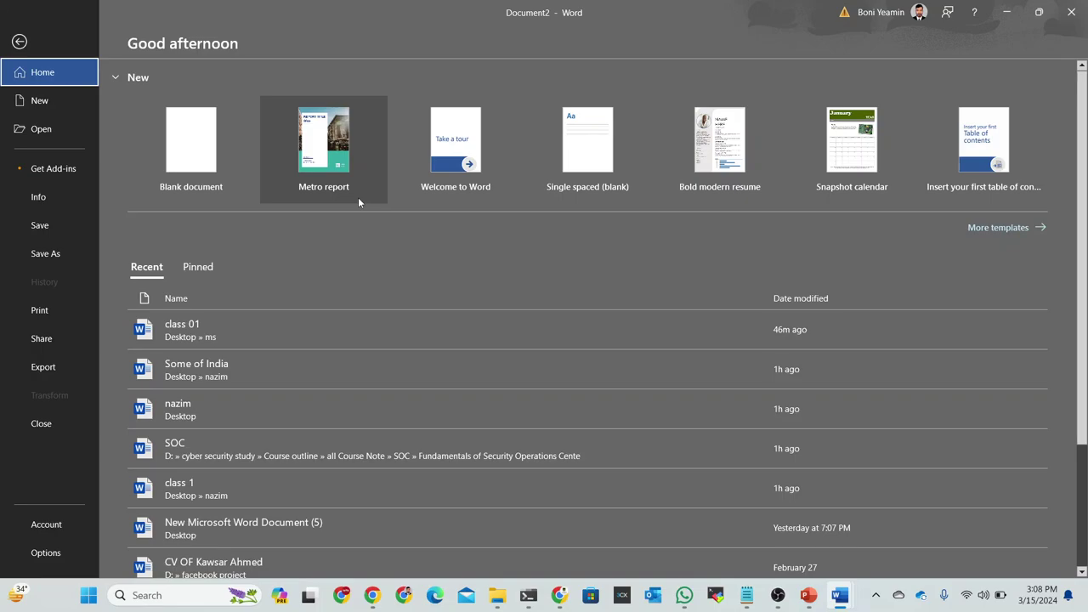
{"action": "left_click", "coordinate": [37, 139]}
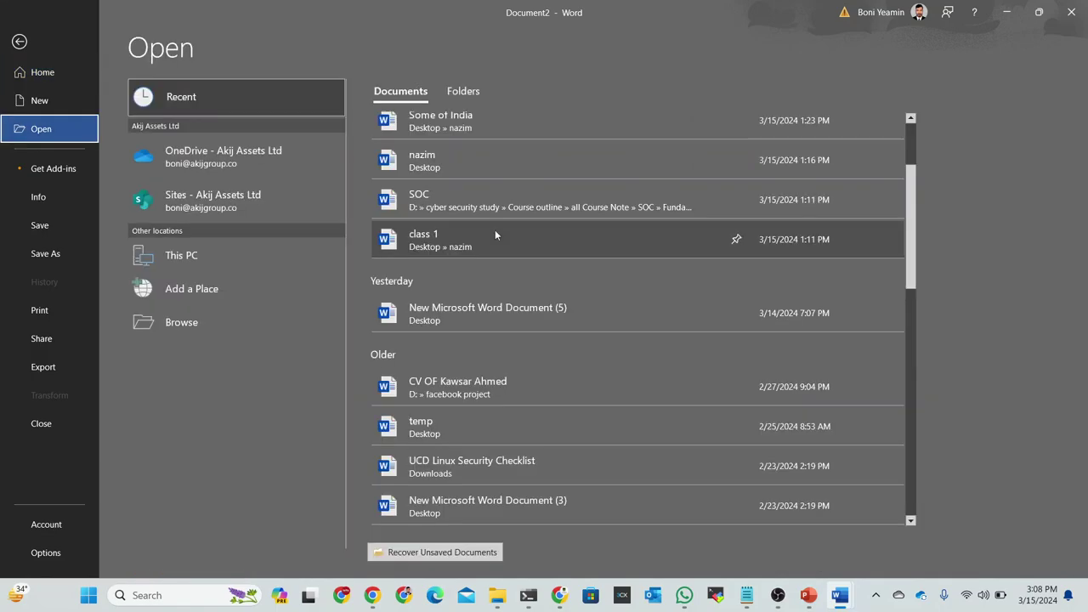
{"action": "scroll", "coordinate": [494, 230], "scroll_direction": "down", "scroll_amount": 3}
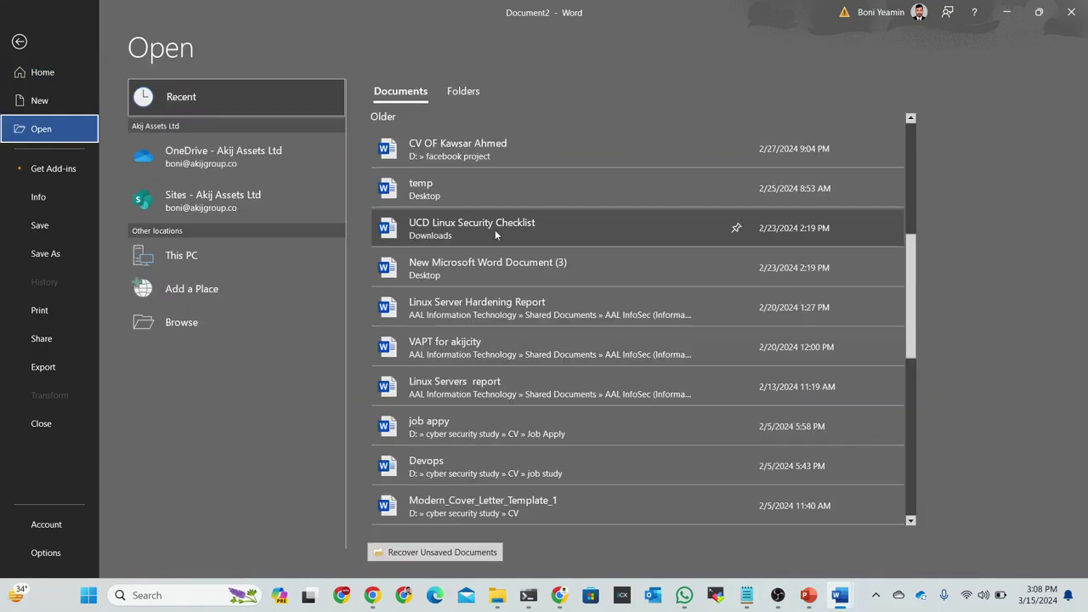
{"action": "left_click", "coordinate": [469, 354]}
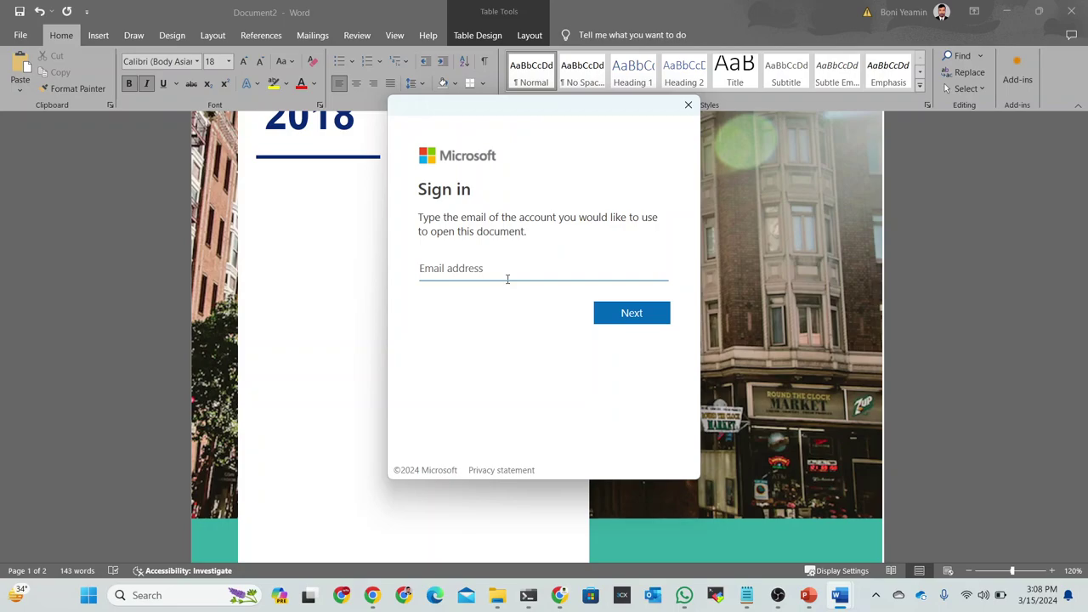
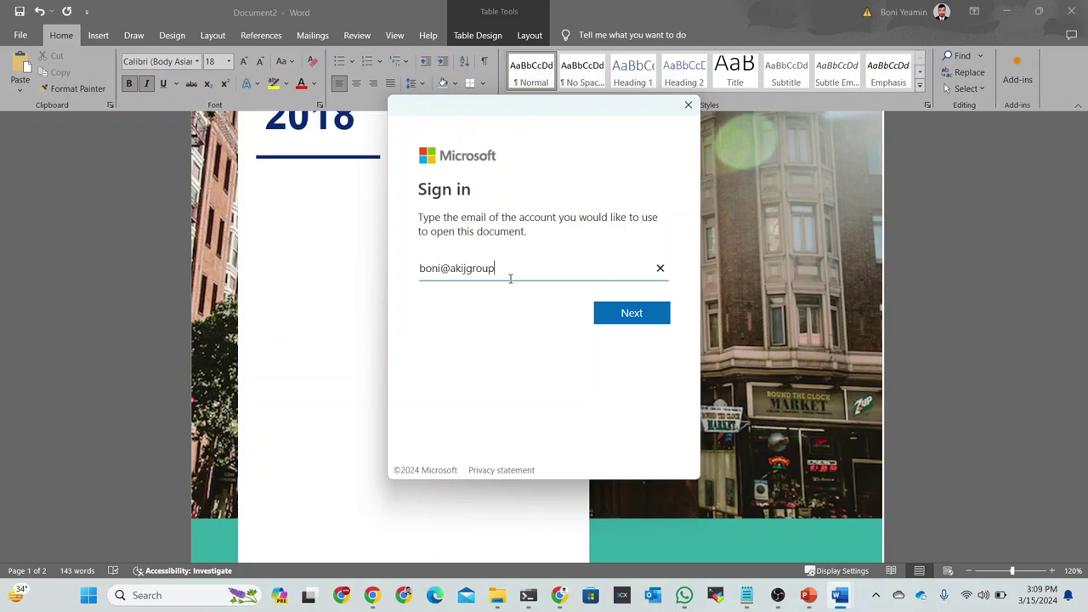
Enter the account e-mail in the Microsoft sign-in box and continue to the password page
{"action": "left_click", "coordinate": [621, 322]}
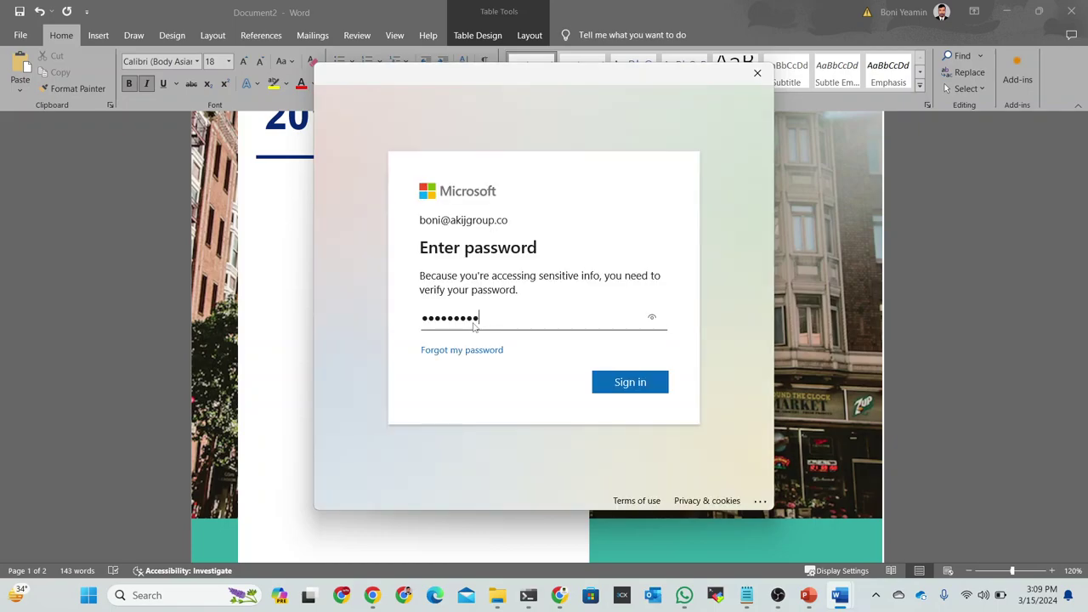
Submit the account password, retype it after the rejection, then dismiss the sign-in window
{"action": "key", "text": "Return"}
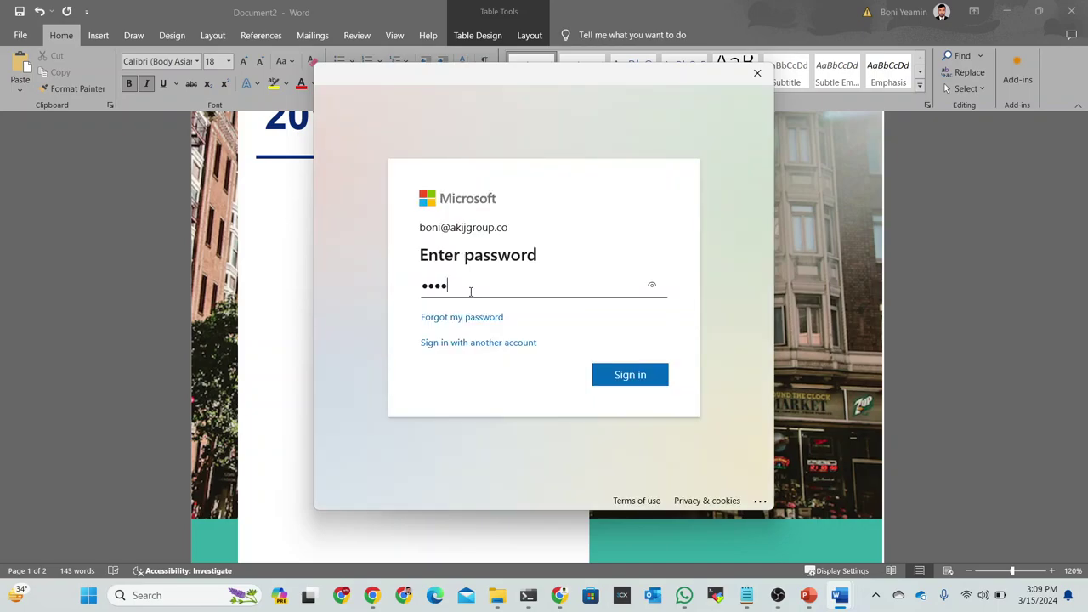
{"action": "type", "text": "***"}
{"action": "type", "text": "**"}
{"action": "key", "text": "Return"}
{"action": "type", "text": "****"}
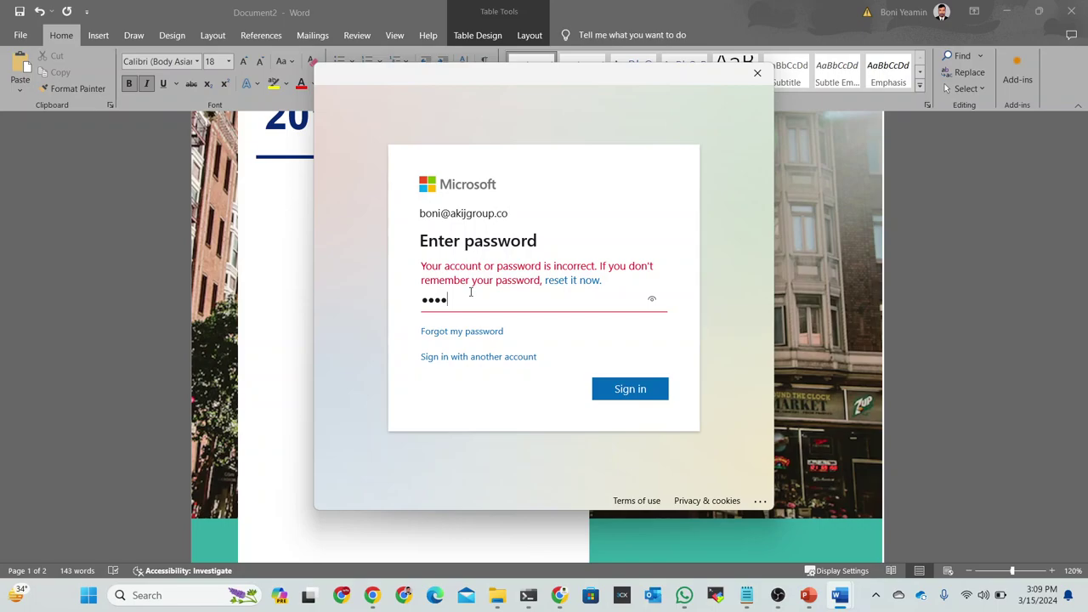
{"action": "key", "text": "Escape"}
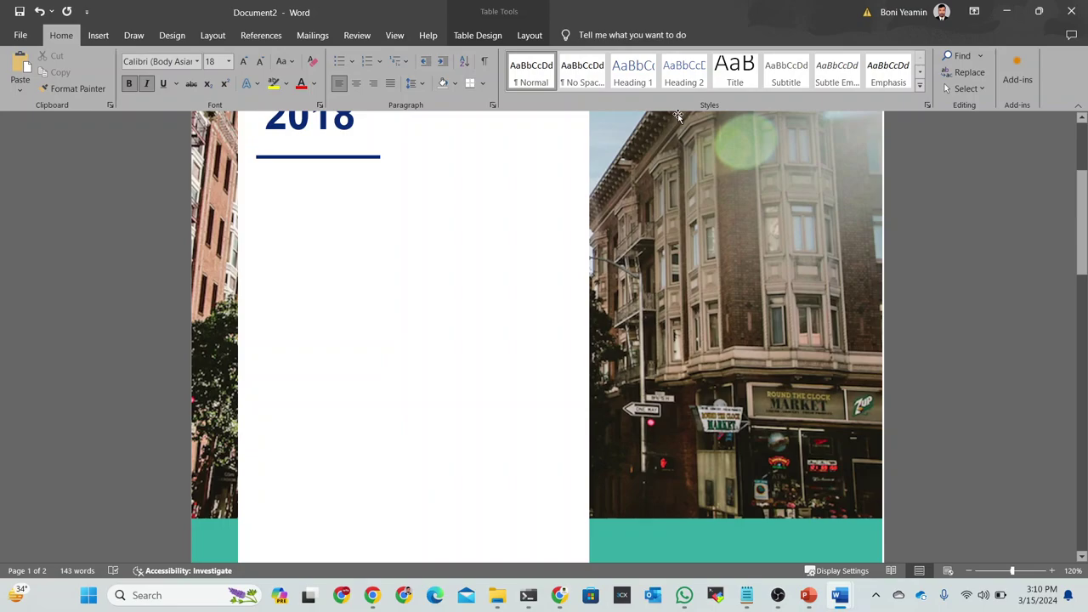
Show Document2's Info page and briefly expand the Manage Document options
{"action": "left_click", "coordinate": [21, 35]}
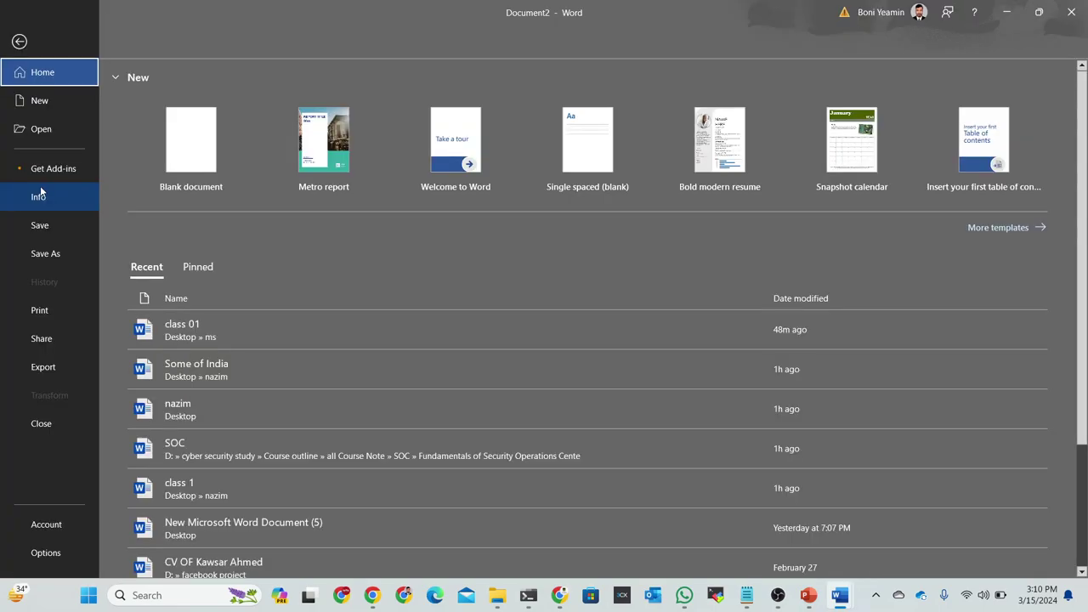
{"action": "left_click", "coordinate": [39, 196]}
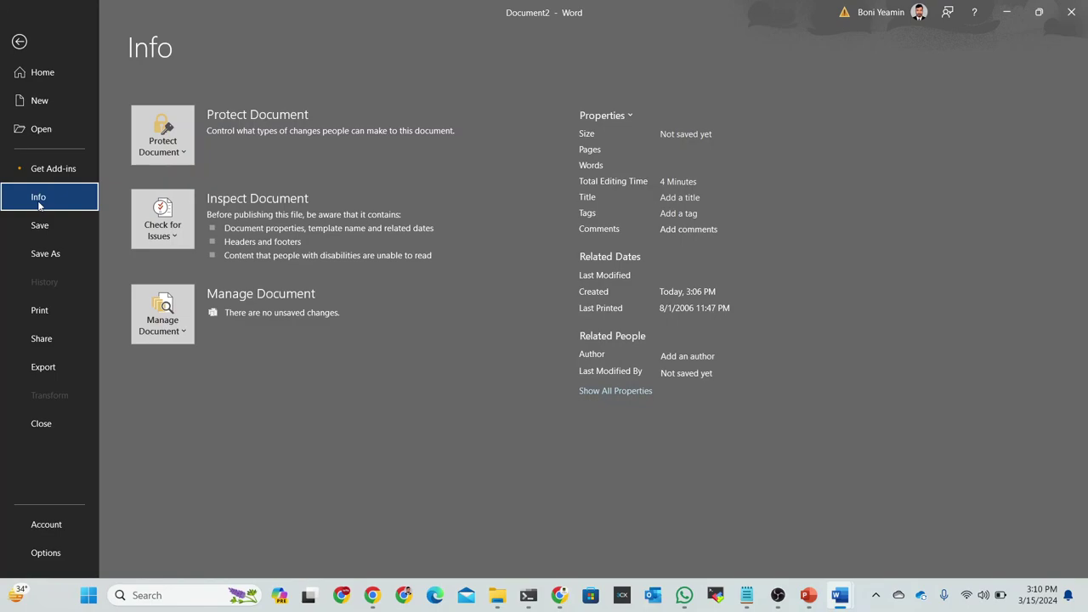
{"action": "left_click", "coordinate": [182, 334]}
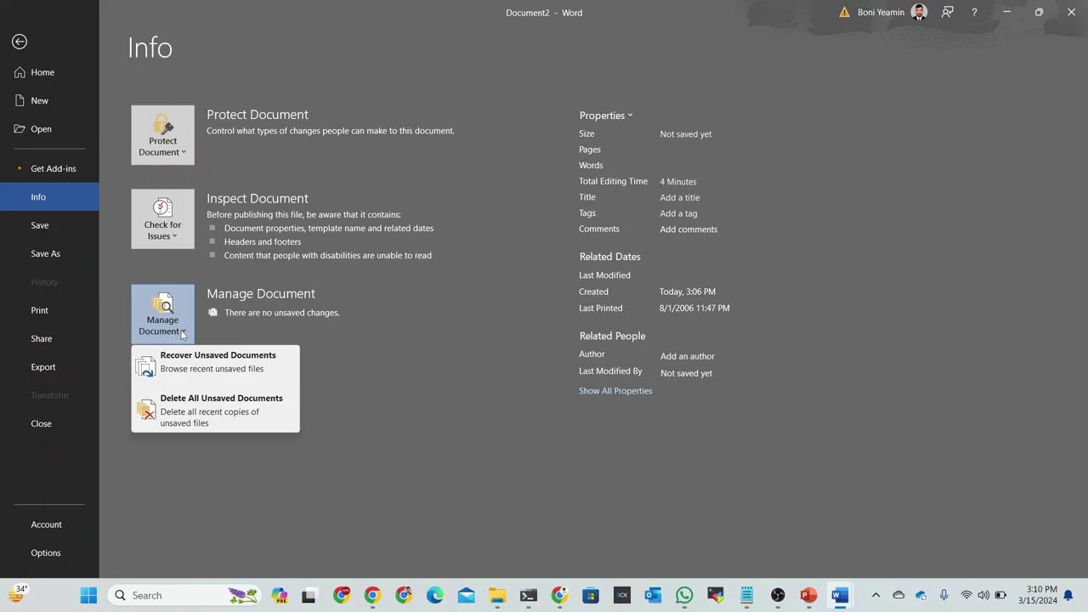
{"action": "left_click", "coordinate": [226, 277]}
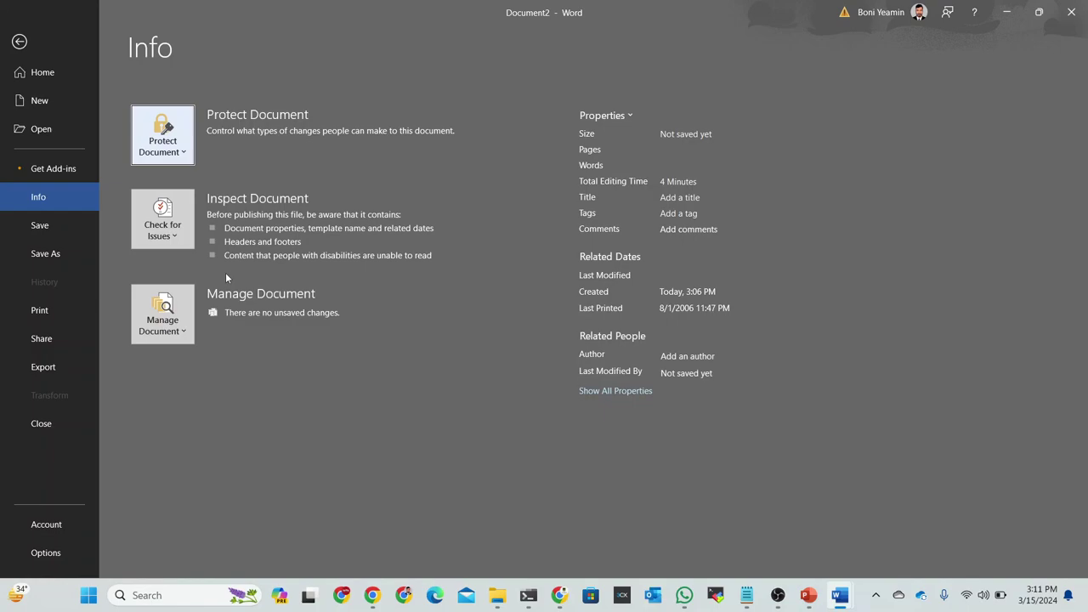
Pass through the Save As and Print views to reach the Share page
{"action": "key", "text": "ctrl+s"}
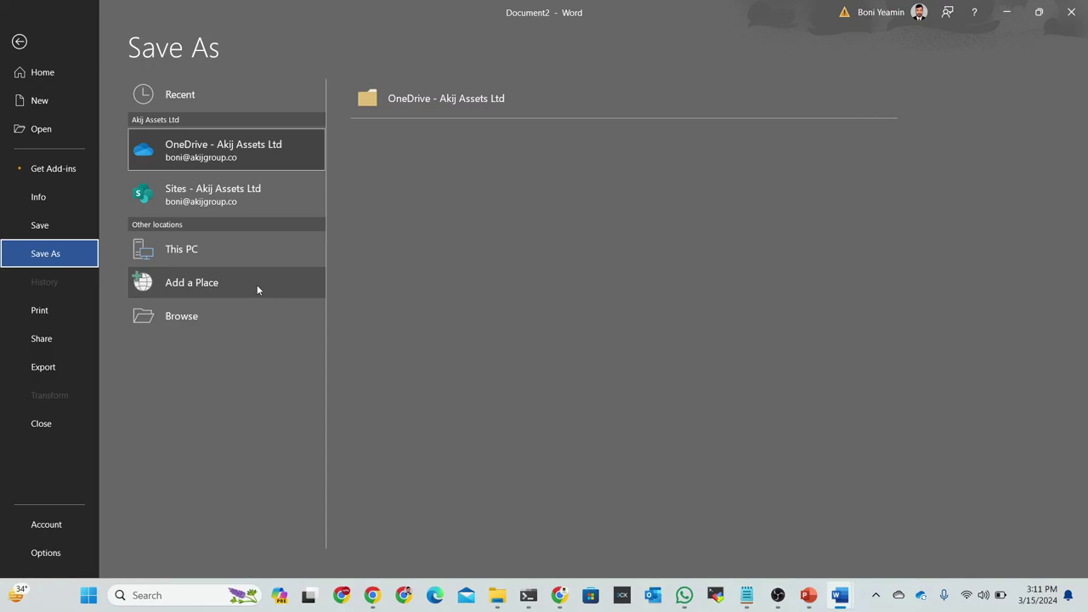
{"action": "key", "text": "ctrl+p"}
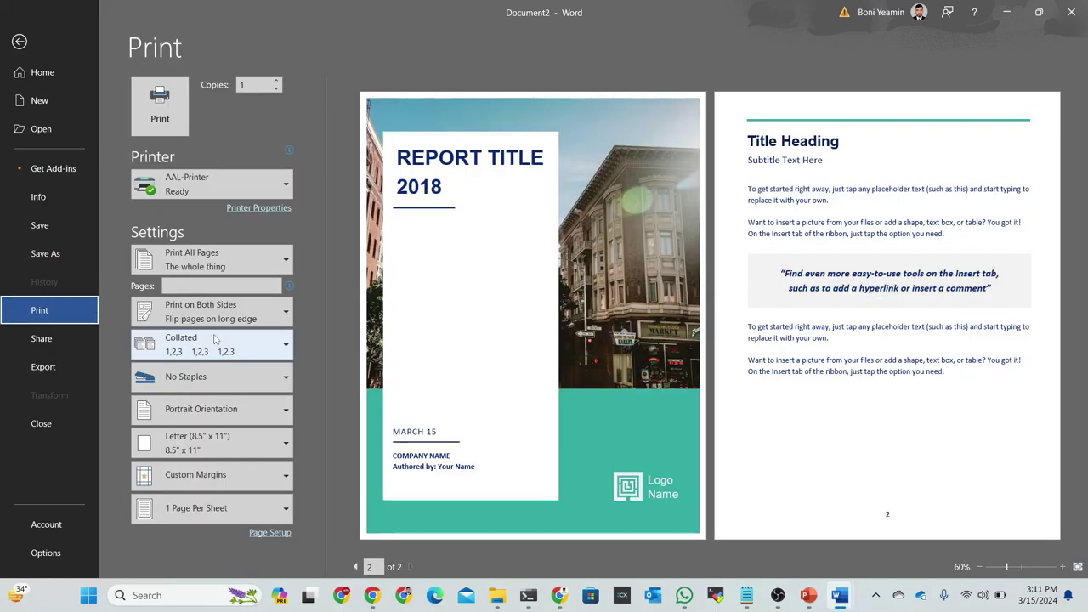
{"action": "left_click", "coordinate": [39, 340]}
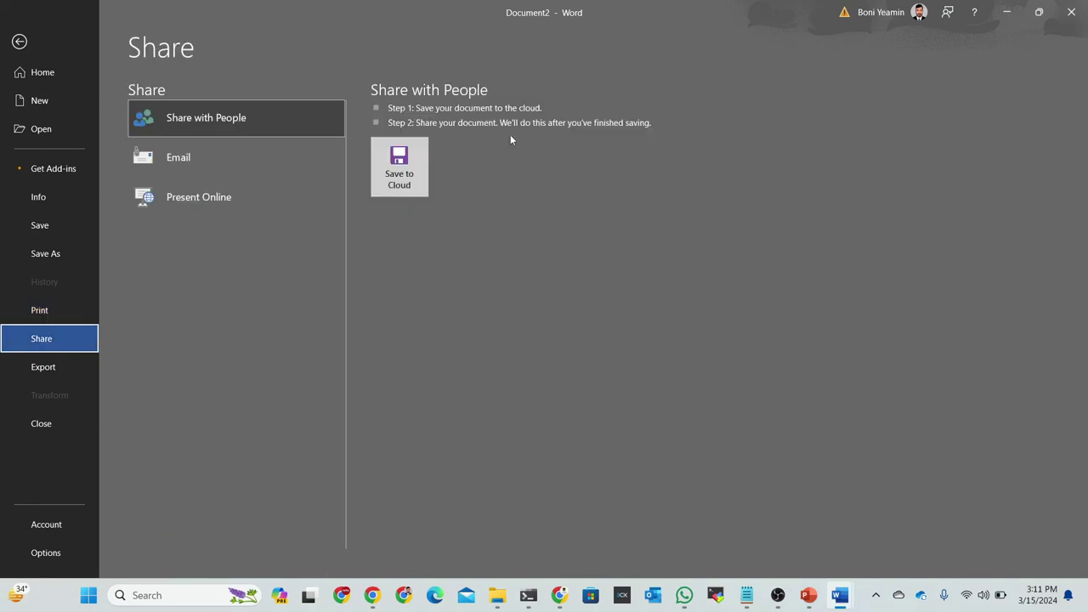